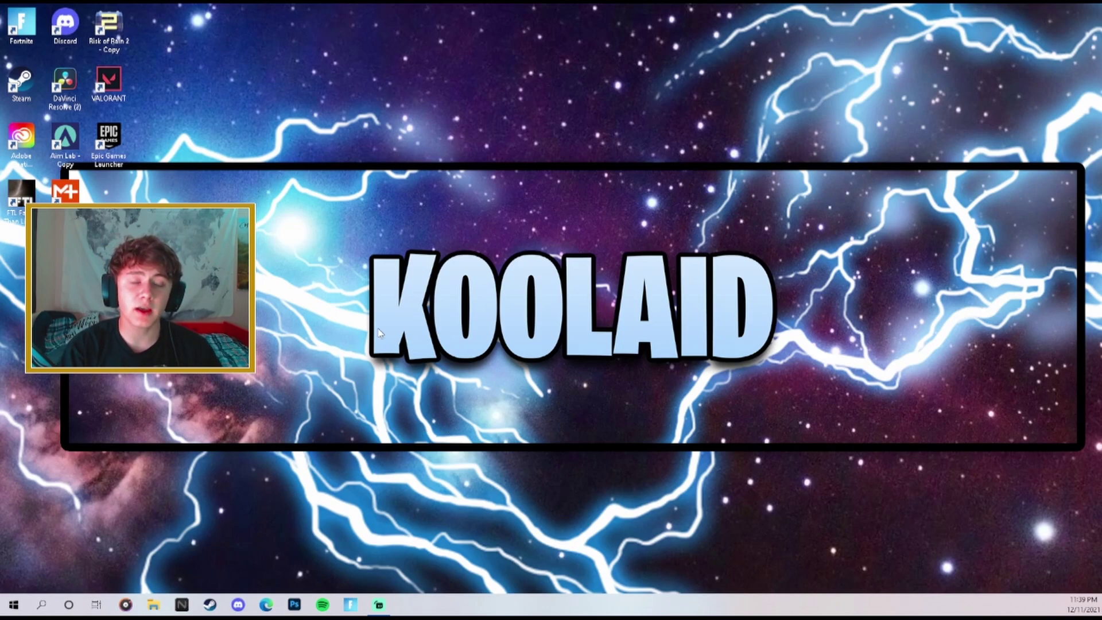
Step: Launch the Settings app from Windows search
{"action": "left_click", "coordinate": [41, 605]}
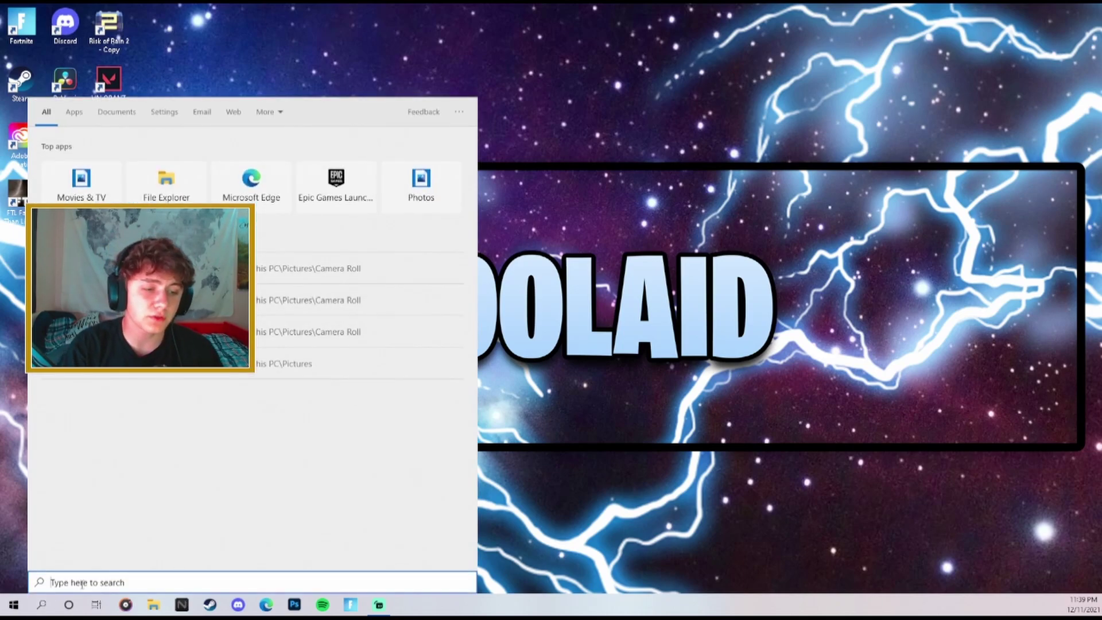
{"action": "type", "text": "settings"}
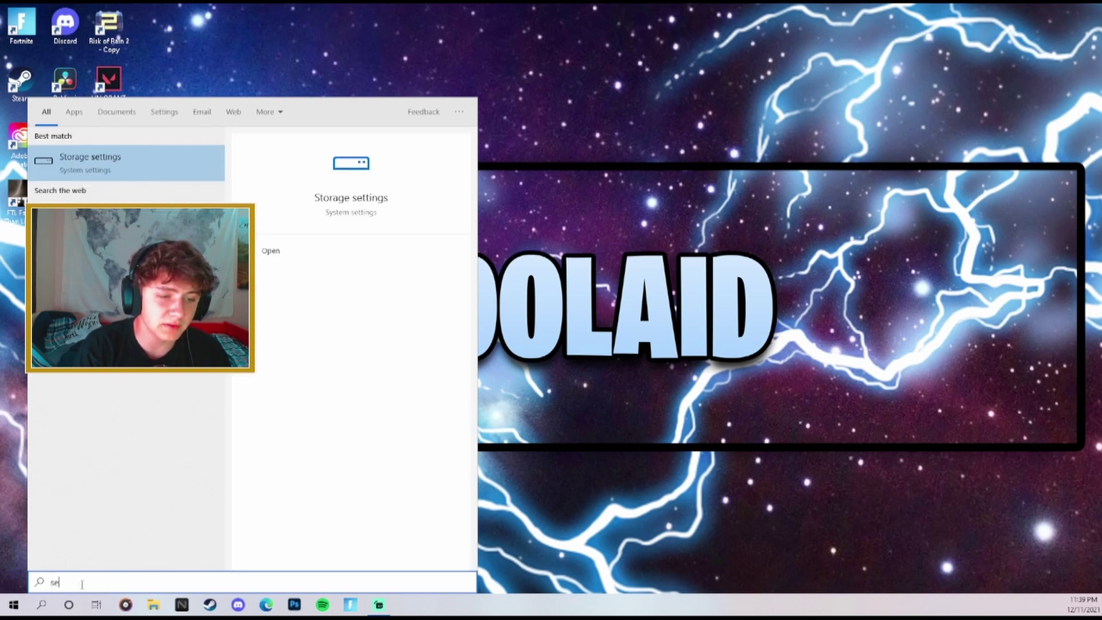
{"action": "left_click", "coordinate": [83, 158]}
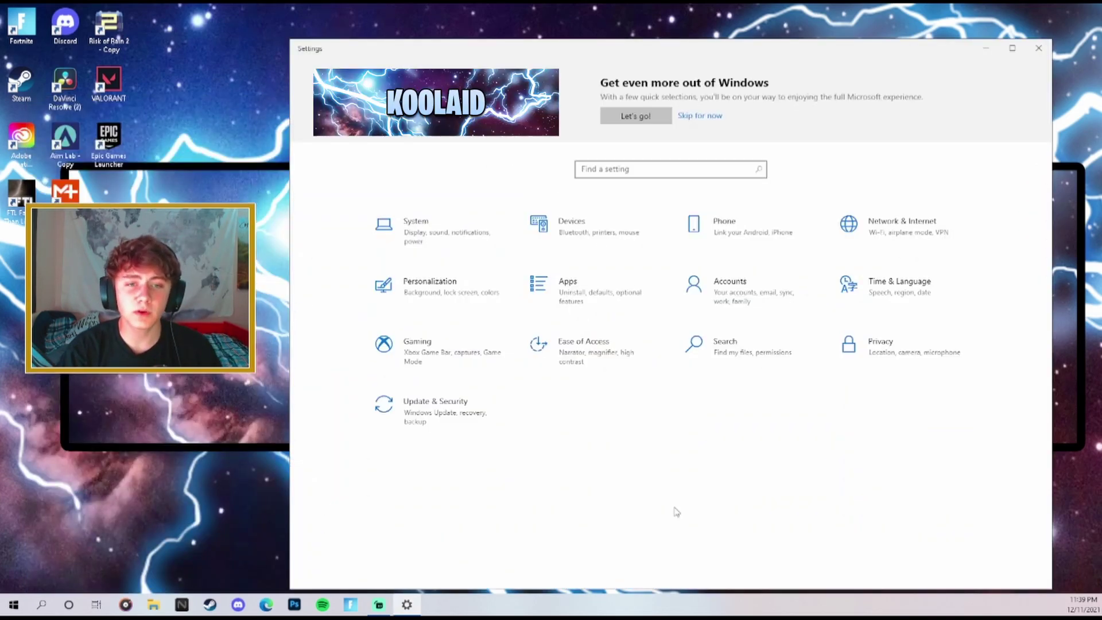
Step: In System, look through Notifications & actions and Focus assist, ending on the Storage page
{"action": "left_click", "coordinate": [465, 231]}
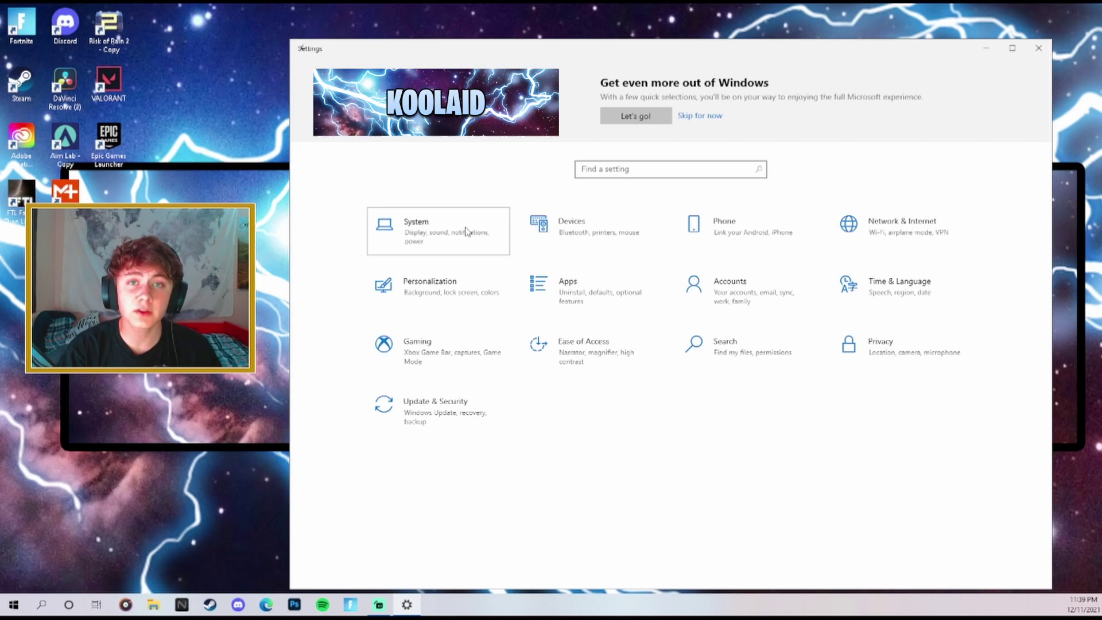
{"action": "left_click", "coordinate": [378, 223]}
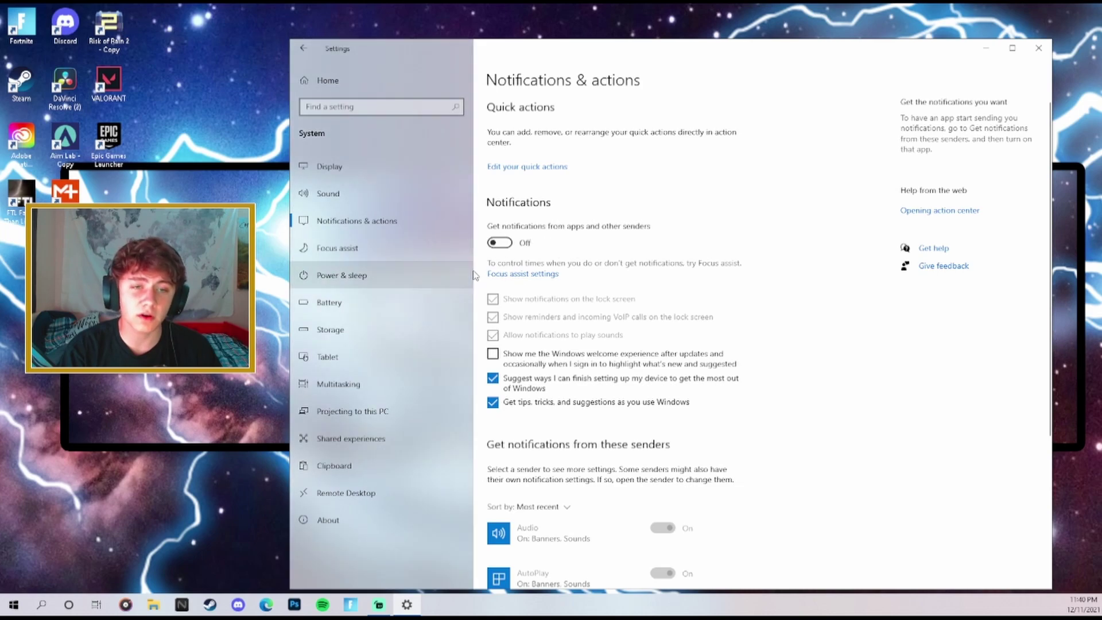
{"action": "left_click", "coordinate": [519, 274]}
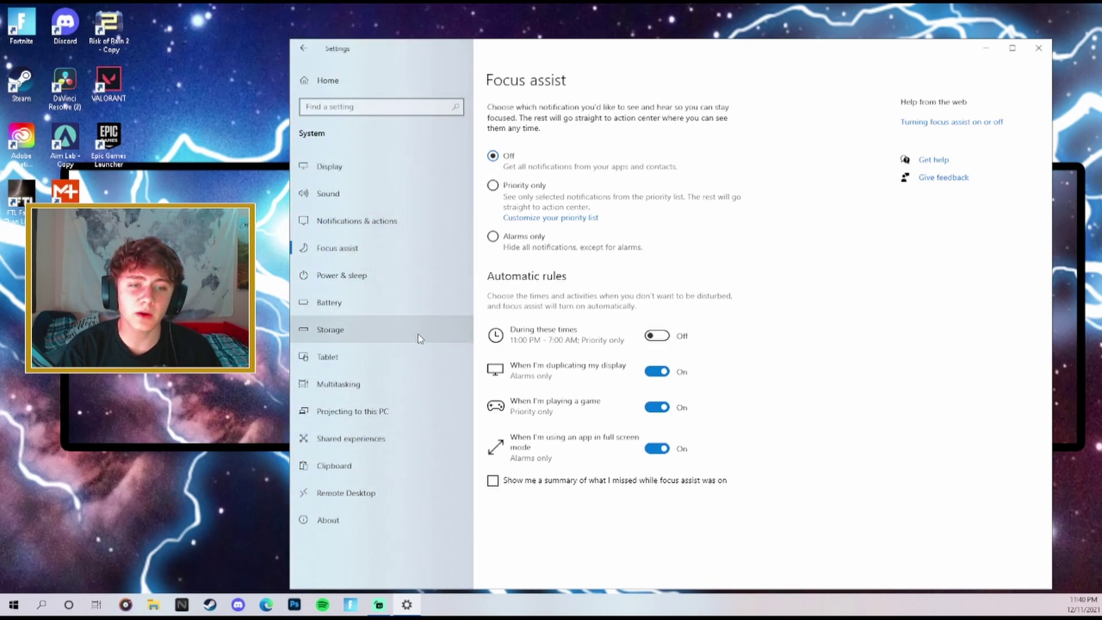
{"action": "left_click", "coordinate": [440, 340]}
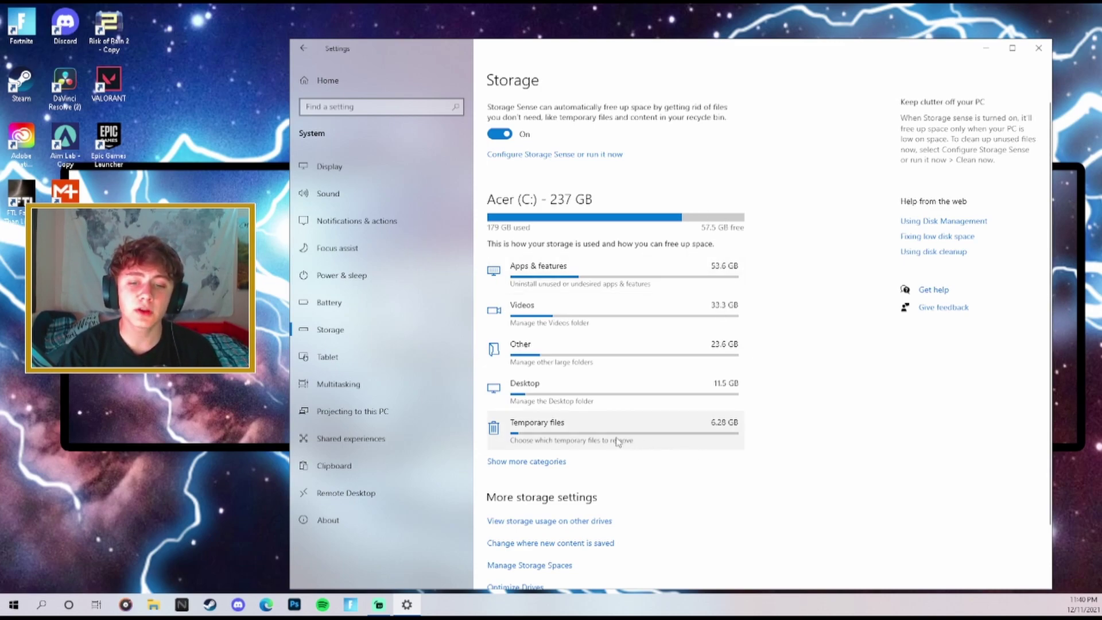
Step: Remove Downloads, Delivery Optimization Files and Recycle Bin temporary files, leaving 66.8 GB free on C:
{"action": "left_click", "coordinate": [561, 431]}
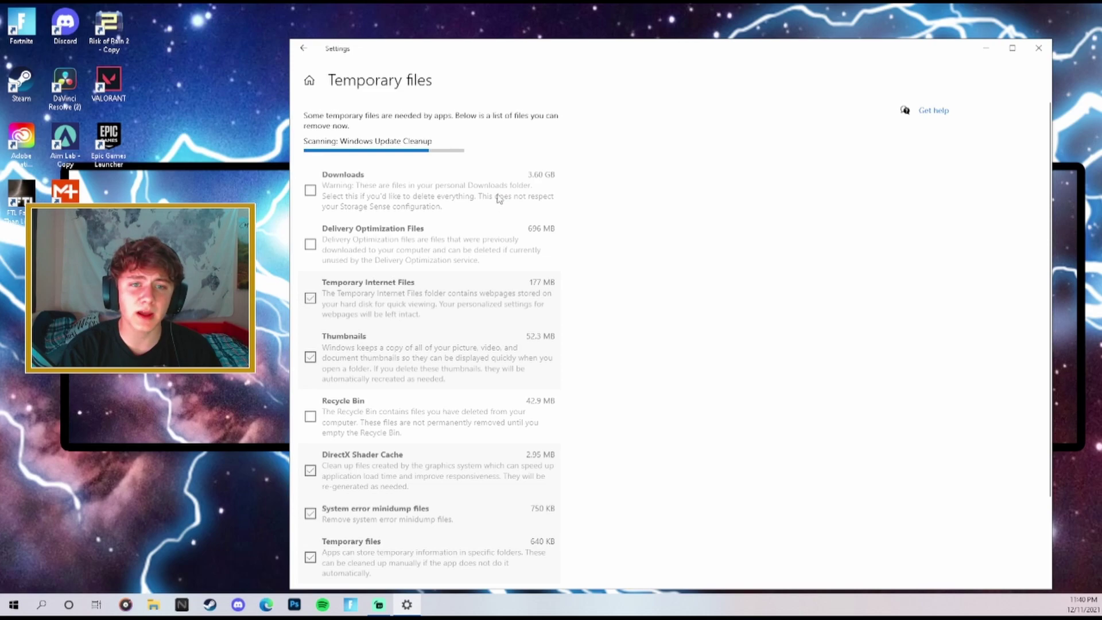
{"action": "left_click", "coordinate": [338, 247]}
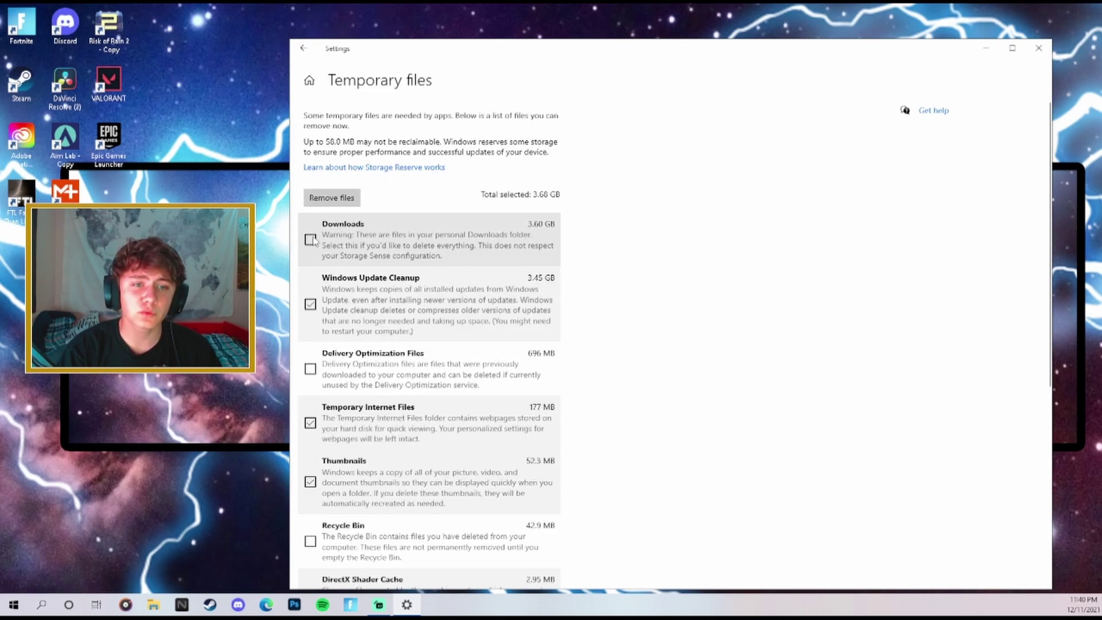
{"action": "scroll", "coordinate": [408, 235], "scroll_direction": "down", "scroll_amount": 1}
{"action": "left_click", "coordinate": [417, 313]}
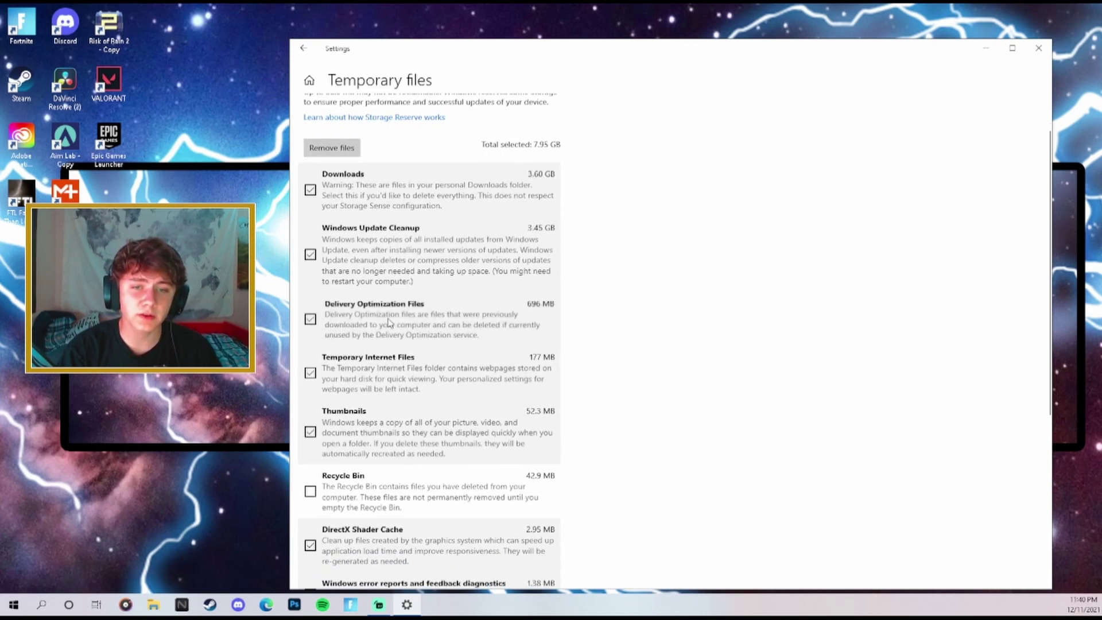
{"action": "scroll", "coordinate": [417, 311], "scroll_direction": "down", "scroll_amount": 3}
{"action": "scroll", "coordinate": [416, 311], "scroll_direction": "down", "scroll_amount": 1}
{"action": "left_click", "coordinate": [416, 310]}
{"action": "scroll", "coordinate": [416, 310], "scroll_direction": "down", "scroll_amount": 2}
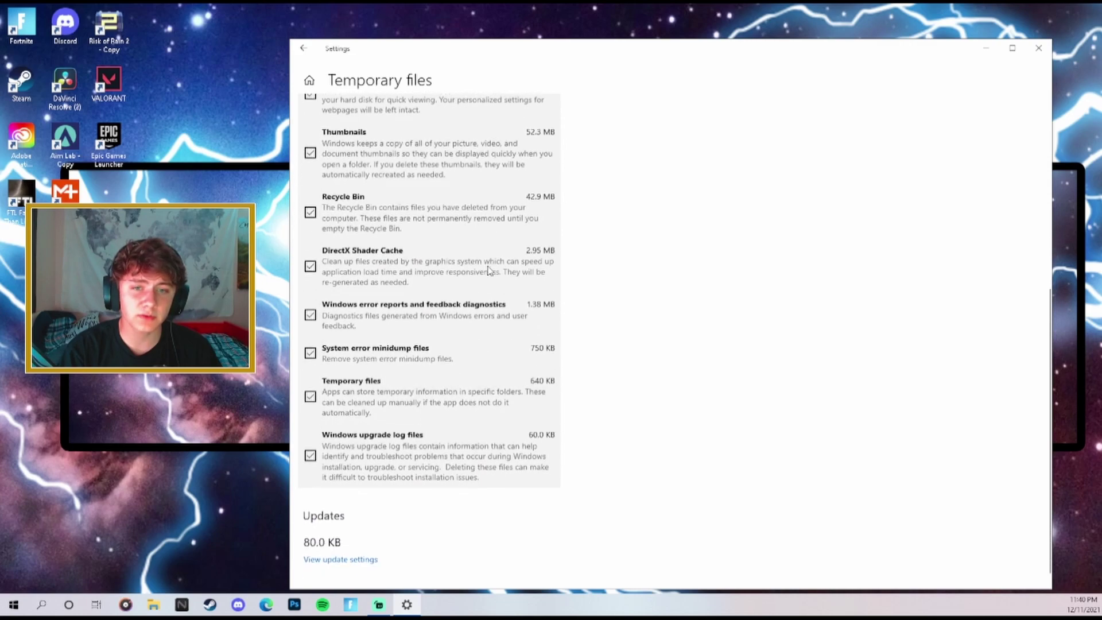
{"action": "scroll", "coordinate": [417, 425], "scroll_direction": "up", "scroll_amount": 7}
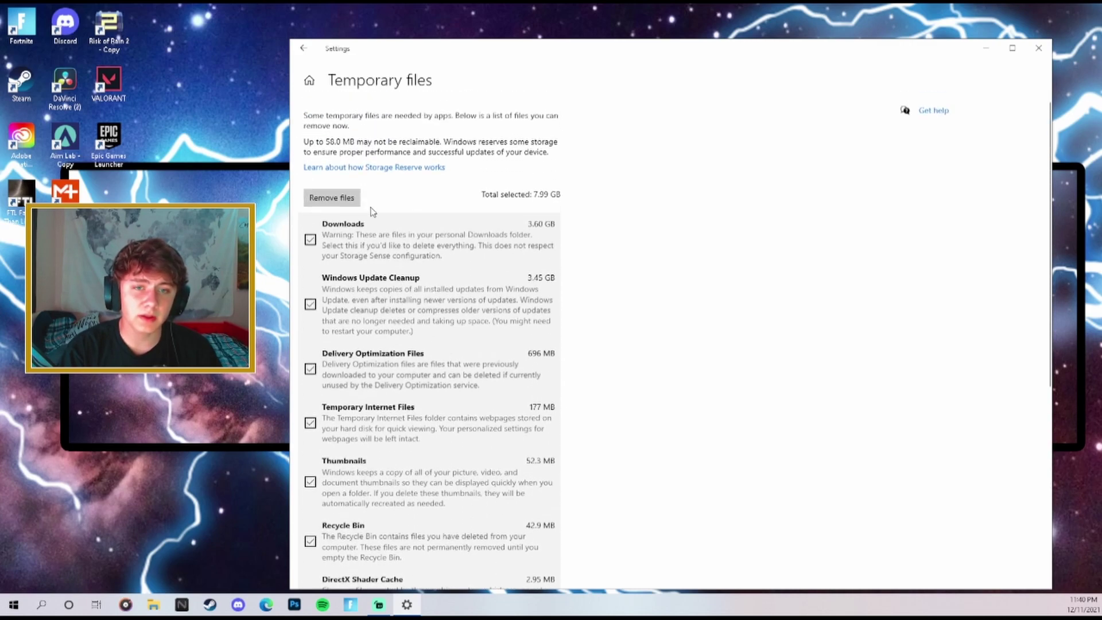
{"action": "left_click", "coordinate": [357, 199]}
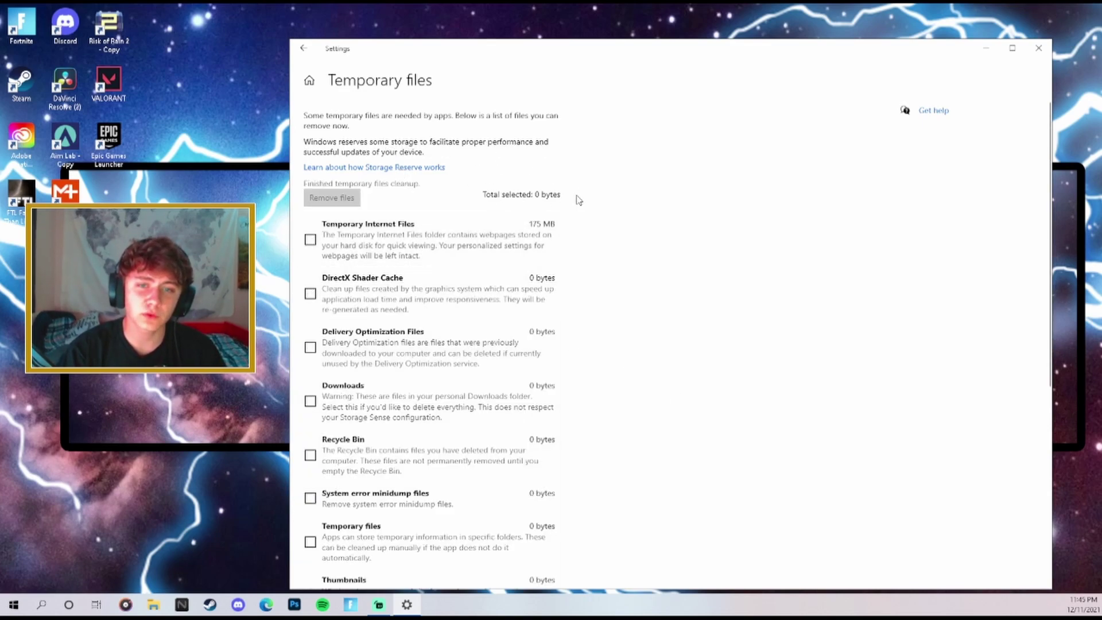
{"action": "left_click", "coordinate": [304, 48]}
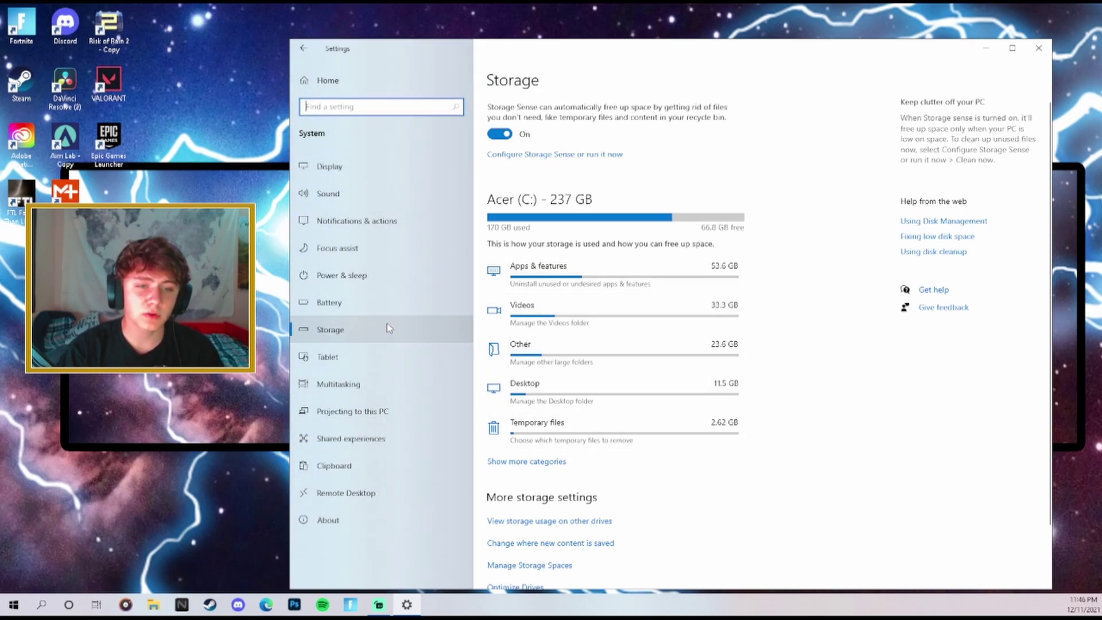
Step: Review Multitasking, then Gaming's Xbox Game Bar, Captures and Game Mode (on) pages
{"action": "left_click", "coordinate": [372, 384]}
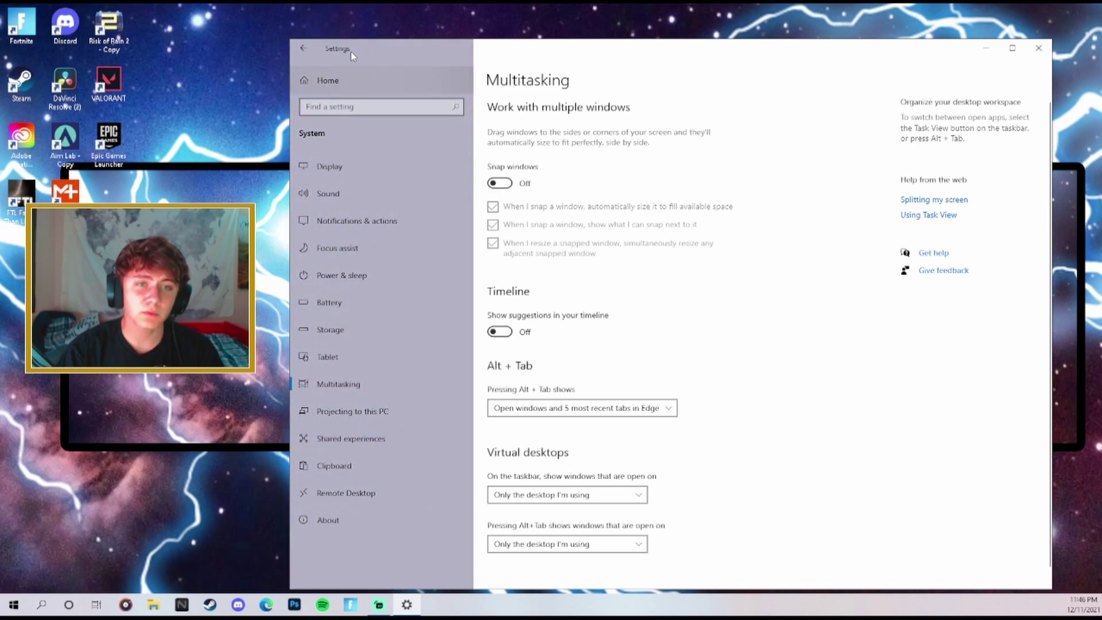
{"action": "left_click", "coordinate": [304, 49]}
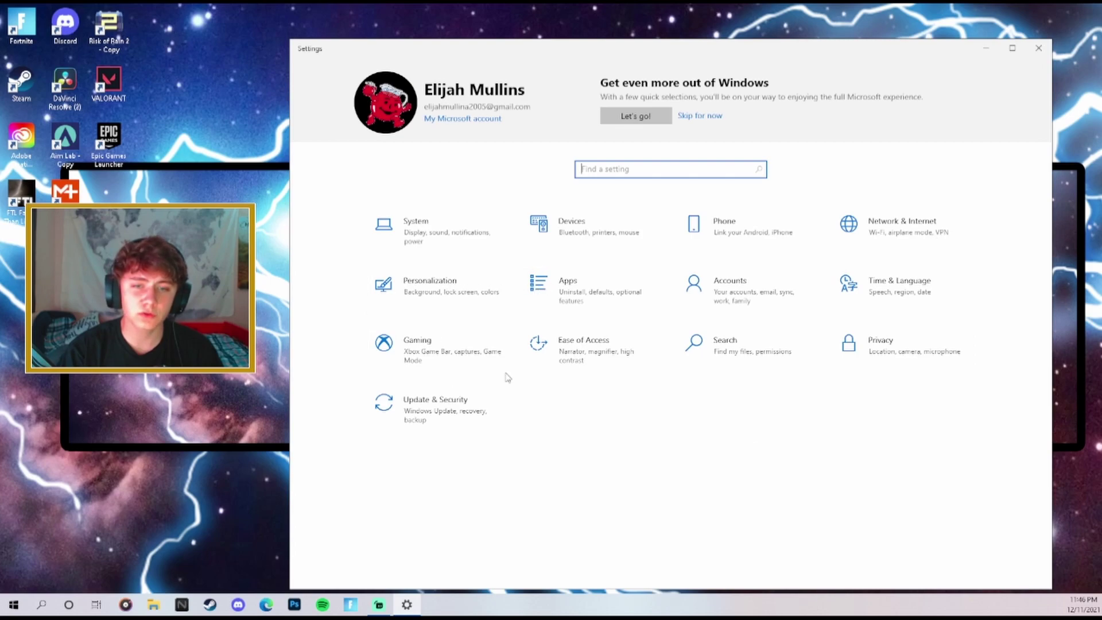
{"action": "left_click", "coordinate": [466, 349]}
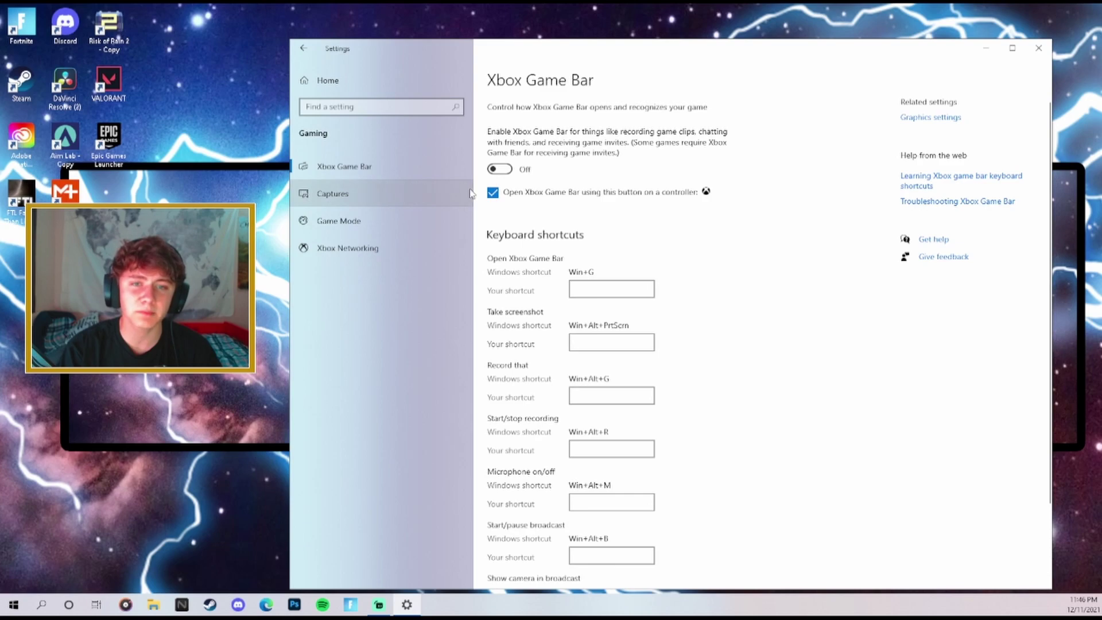
{"action": "left_click", "coordinate": [436, 194]}
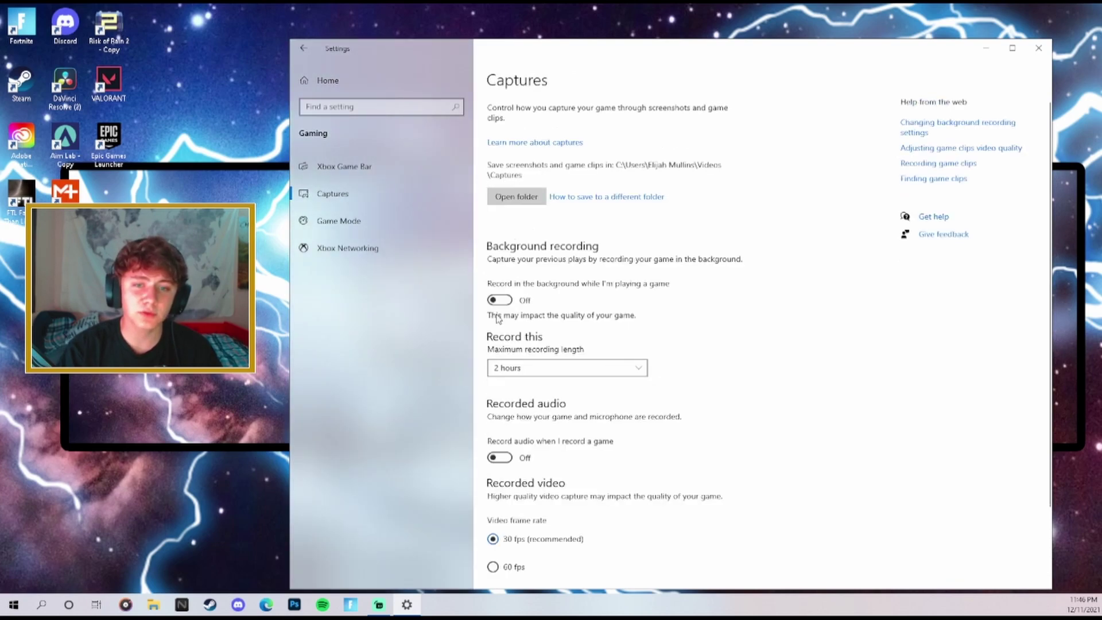
{"action": "left_click", "coordinate": [394, 223]}
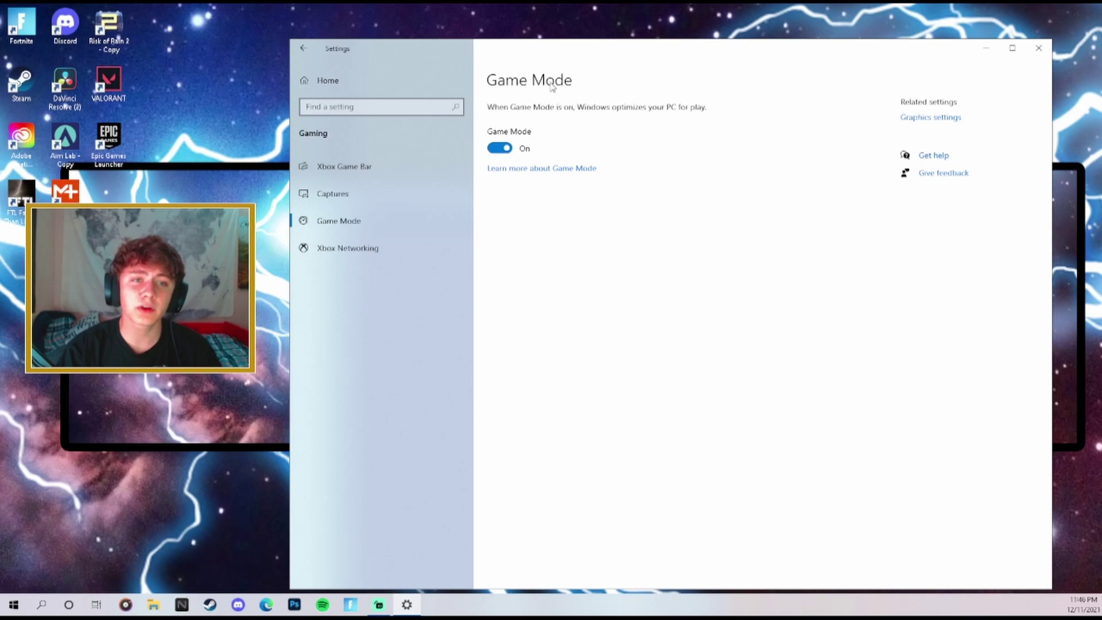
{"action": "left_click", "coordinate": [304, 48]}
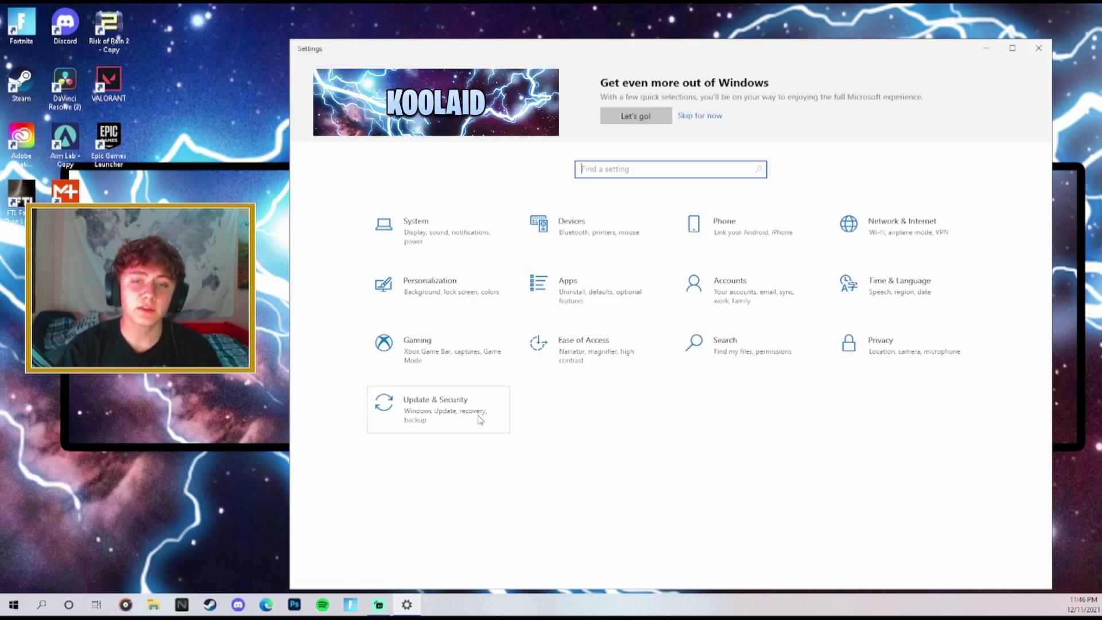
Step: In Windows Update, decline the Windows 11 upgrade and stay on Windows 10
{"action": "left_click", "coordinate": [443, 408]}
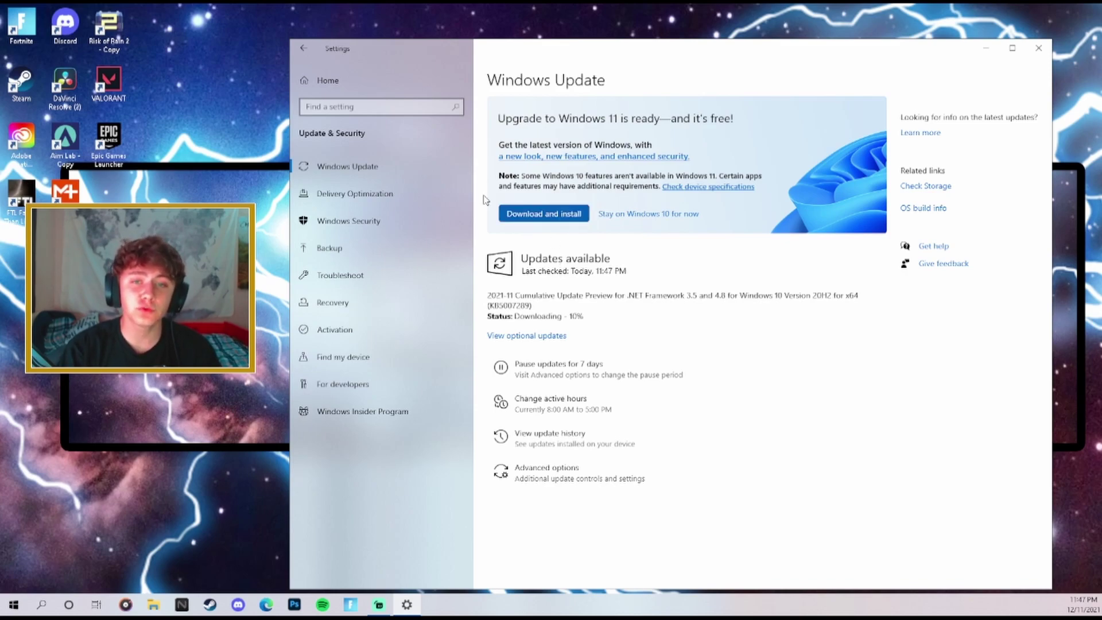
{"action": "left_click", "coordinate": [543, 213]}
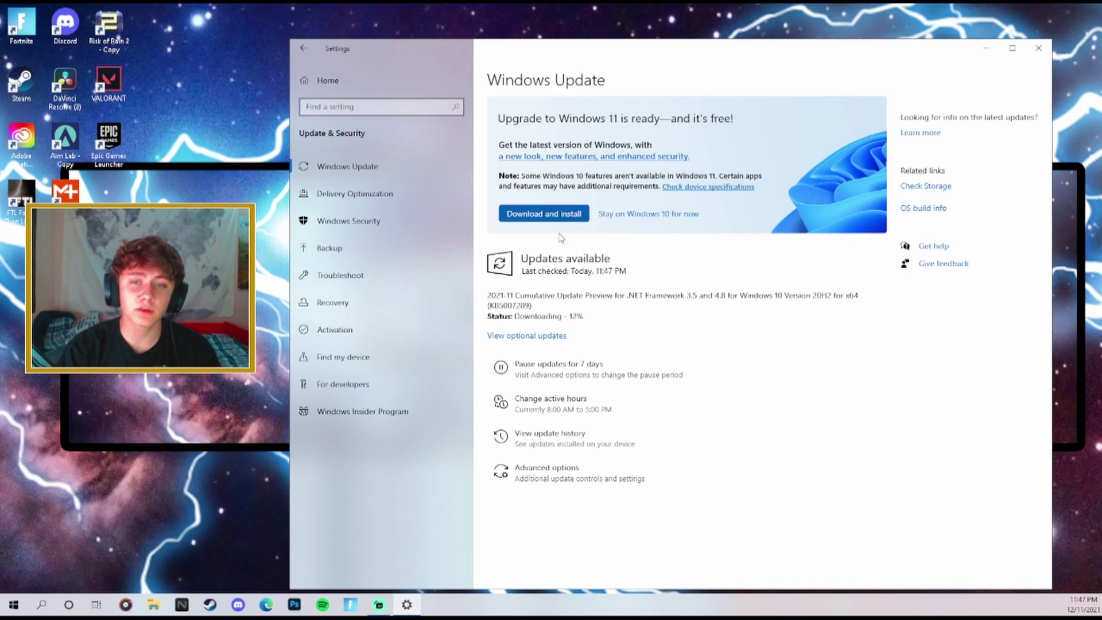
{"action": "left_click", "coordinate": [653, 214]}
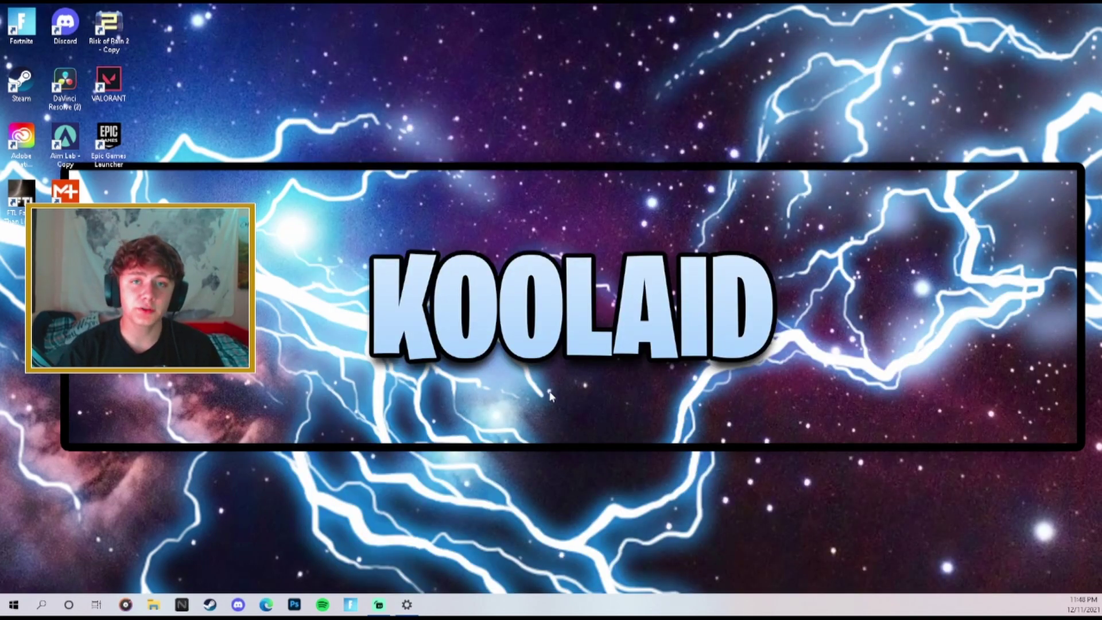
Step: Launch GeForce Experience and start downloading Game Ready Driver 497.09
{"action": "left_click", "coordinate": [41, 604]}
{"action": "type", "text": "gefor"}
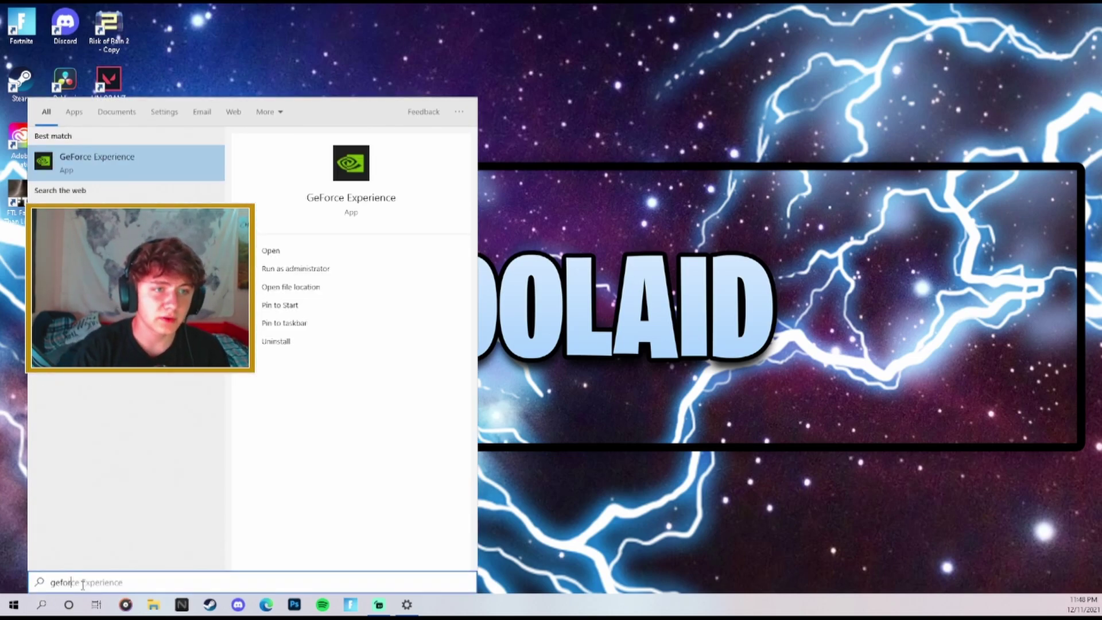
{"action": "type", "text": "ce"}
{"action": "key", "text": "Return"}
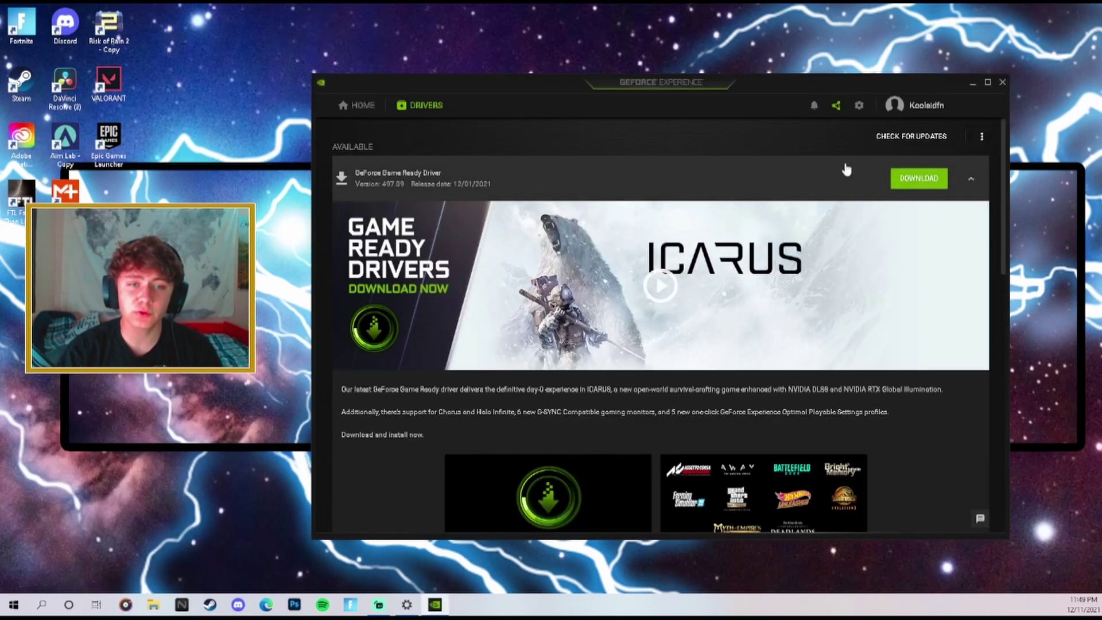
{"action": "left_click", "coordinate": [932, 138]}
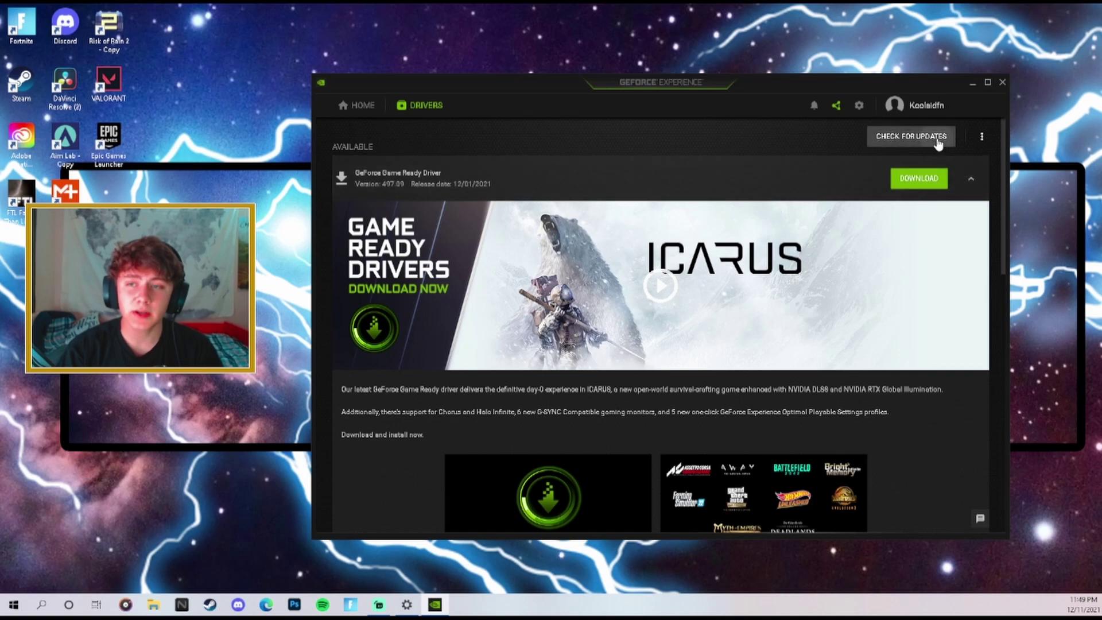
{"action": "left_click", "coordinate": [925, 179]}
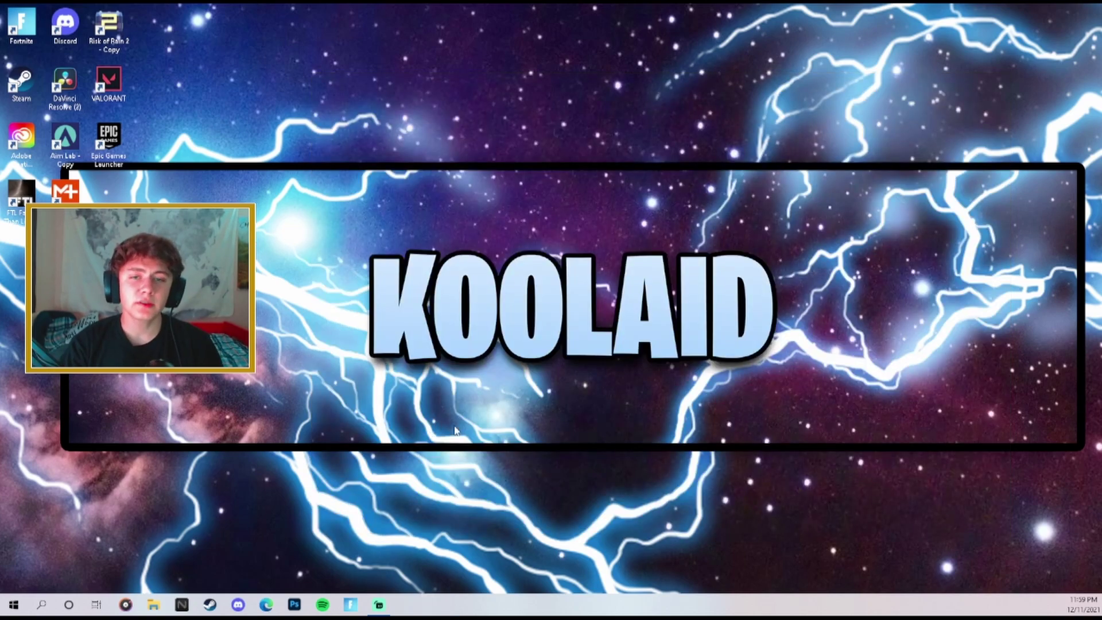
Step: Open NVIDIA Control Panel from the desktop menu and go to Manage 3D Settings
{"action": "right_click", "coordinate": [543, 261]}
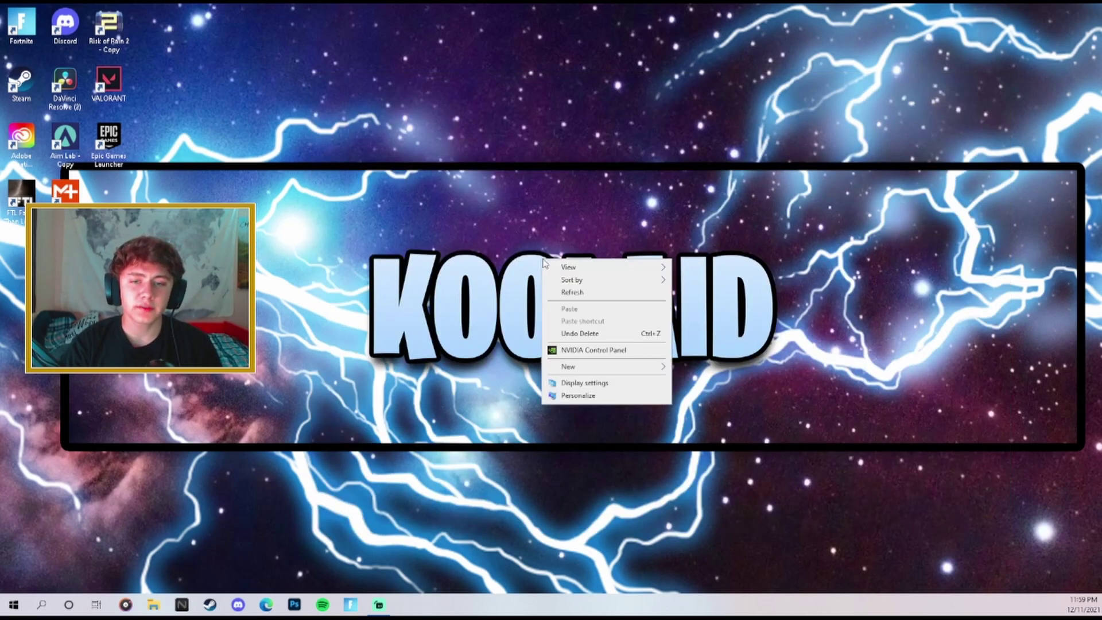
{"action": "left_click", "coordinate": [588, 351]}
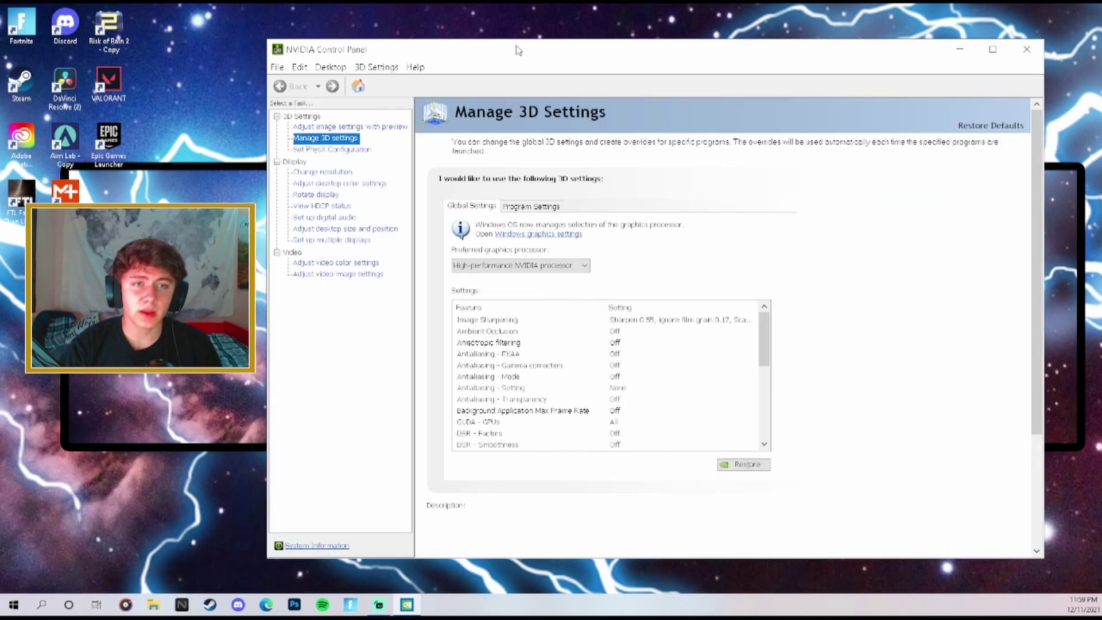
{"action": "left_click", "coordinate": [352, 128]}
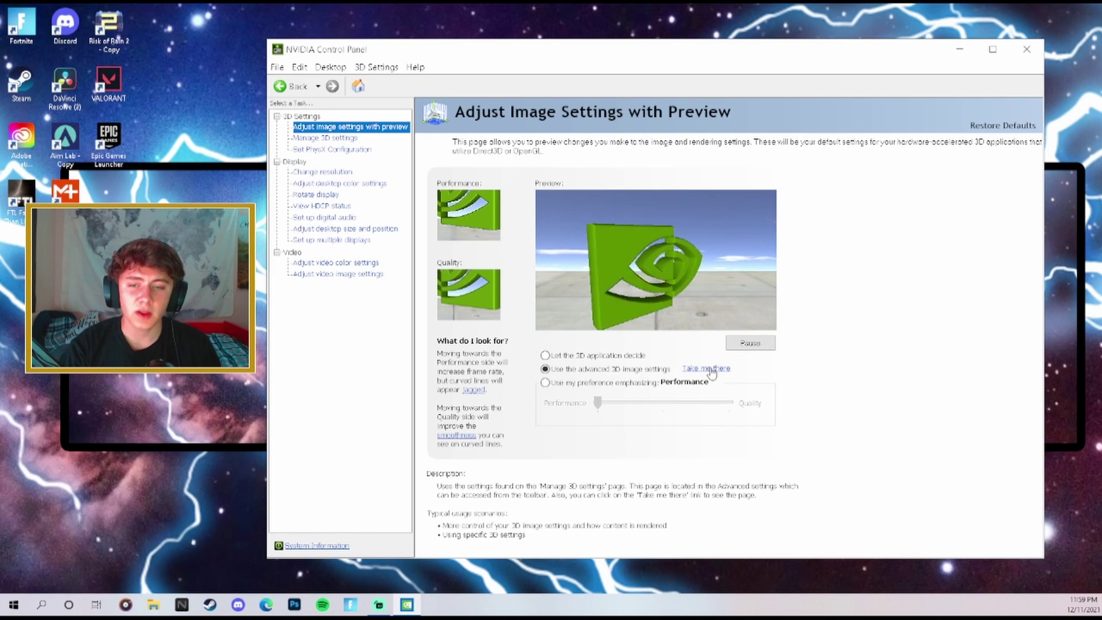
{"action": "left_click", "coordinate": [711, 370]}
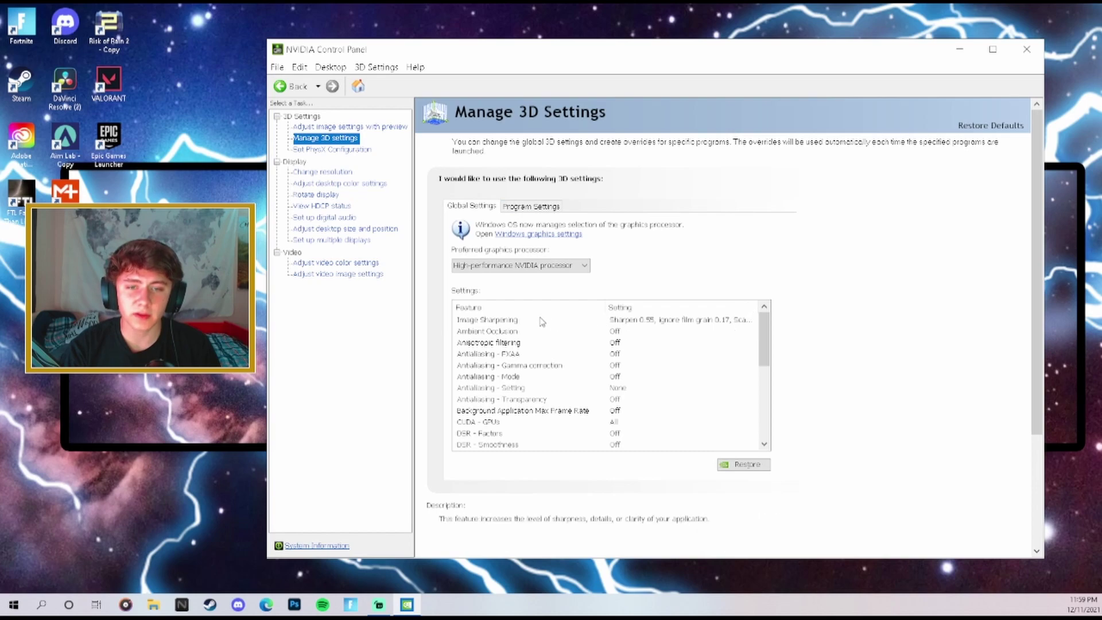
Step: Keep Image Sharpening on with sharpen 0.55 and ignore film grain 0.17
{"action": "left_click", "coordinate": [518, 325]}
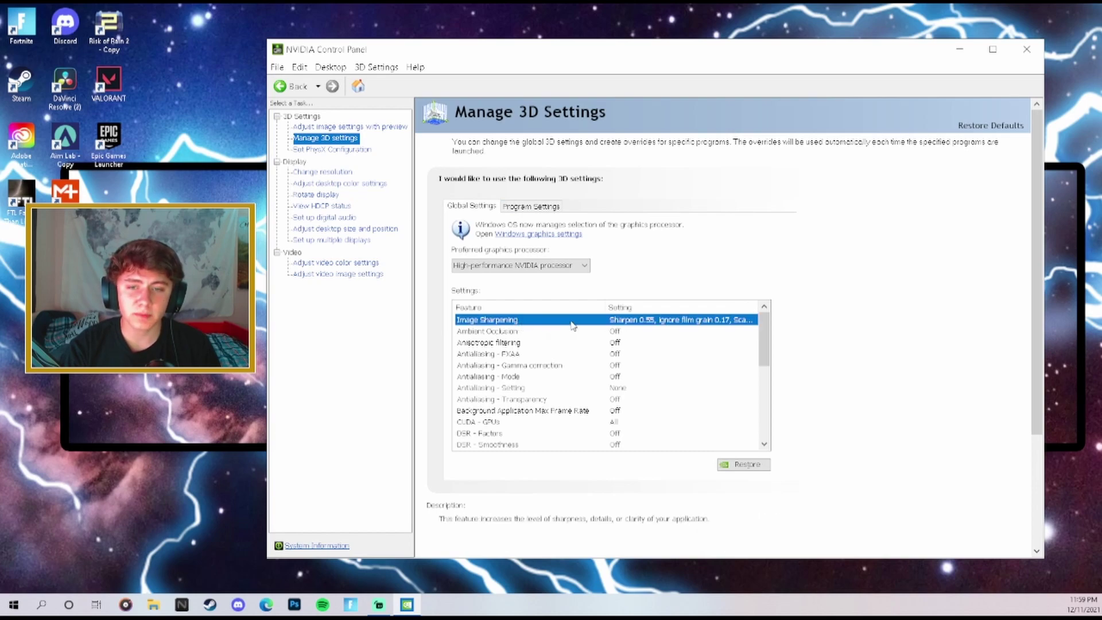
{"action": "left_click", "coordinate": [669, 319]}
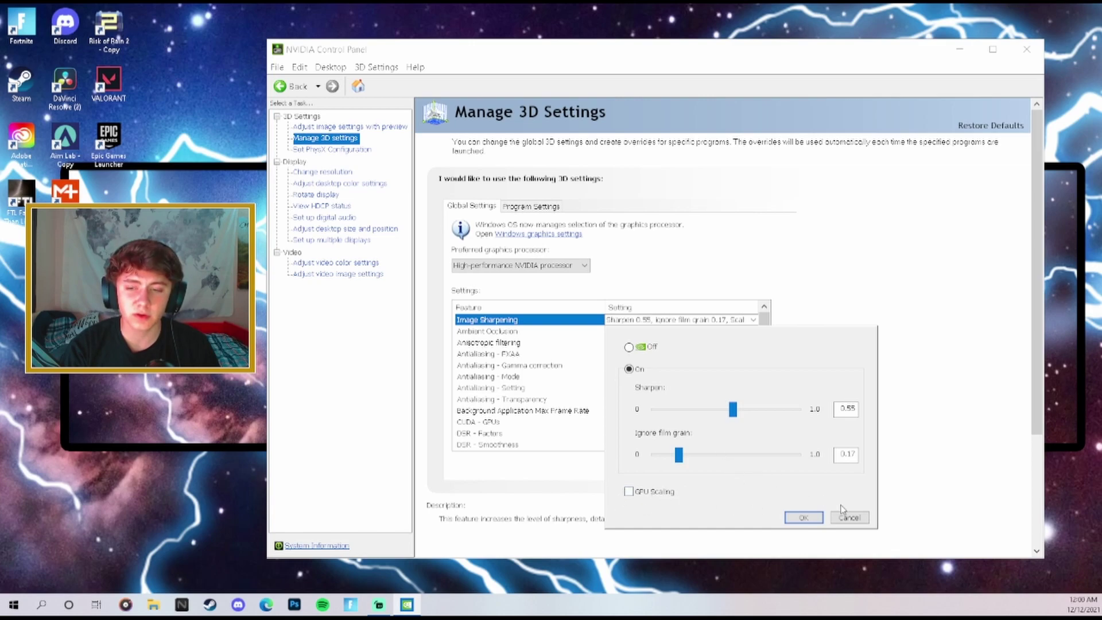
{"action": "left_click", "coordinate": [813, 520]}
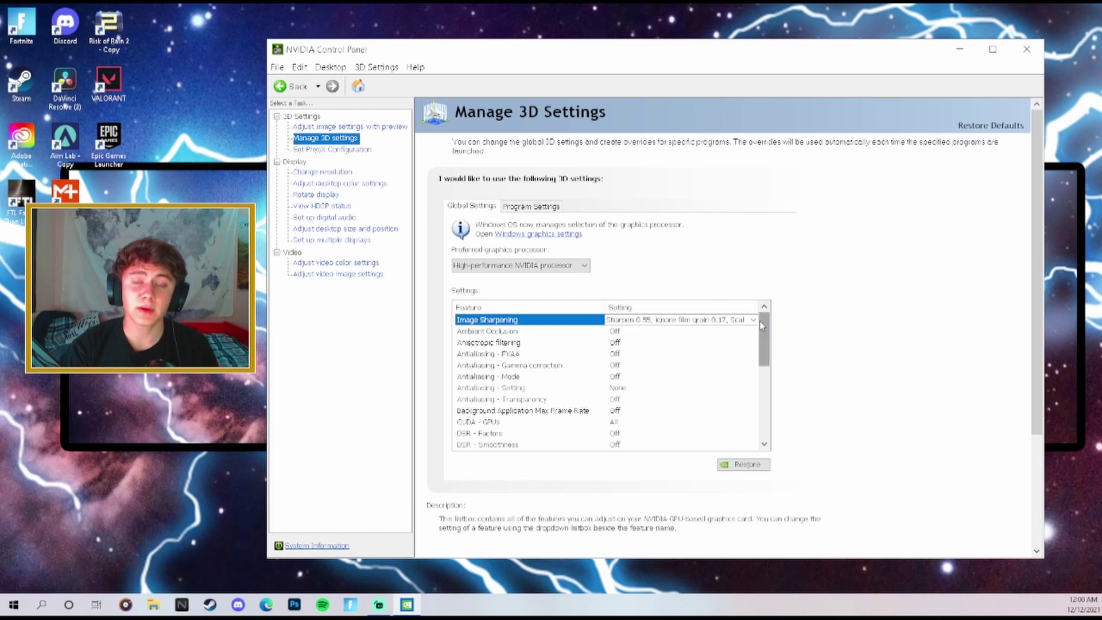
Step: Scroll through the global 3D settings, checking Low Latency Mode Ultra and Vertical sync Off
{"action": "left_click", "coordinate": [764, 444]}
{"action": "left_click", "coordinate": [765, 444]}
{"action": "left_click", "coordinate": [764, 443]}
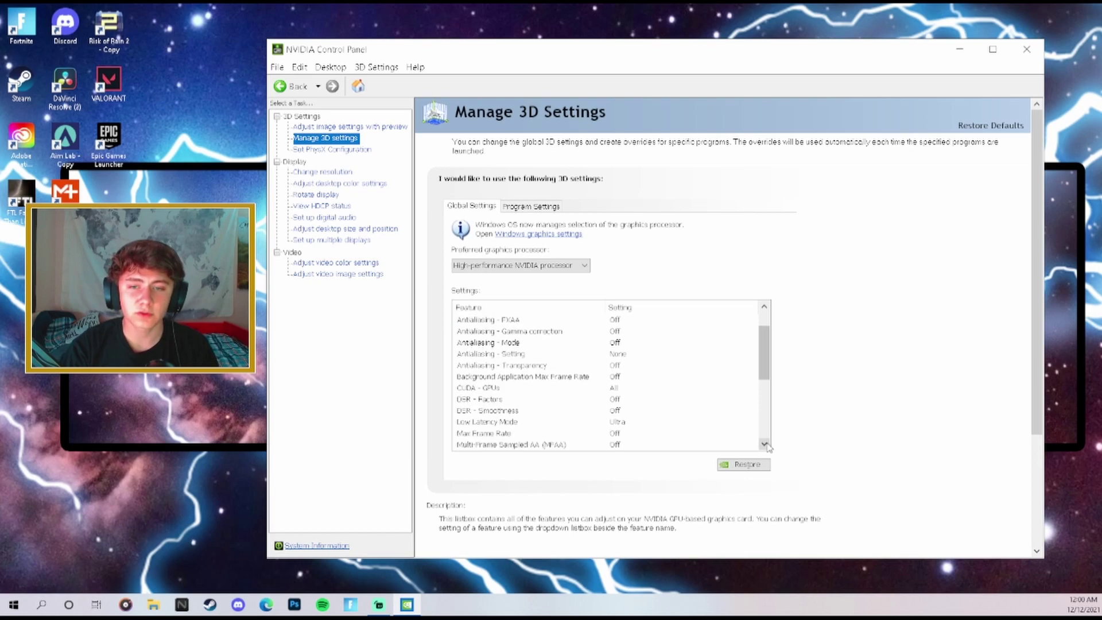
{"action": "left_click", "coordinate": [765, 443]}
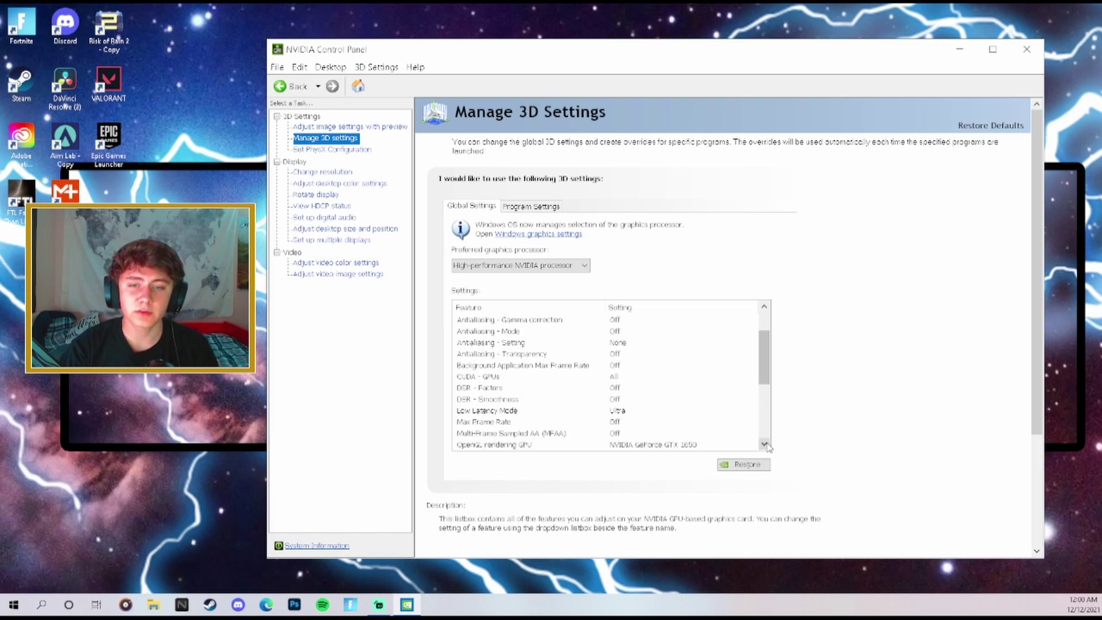
{"action": "left_click", "coordinate": [765, 443]}
{"action": "left_click", "coordinate": [764, 444]}
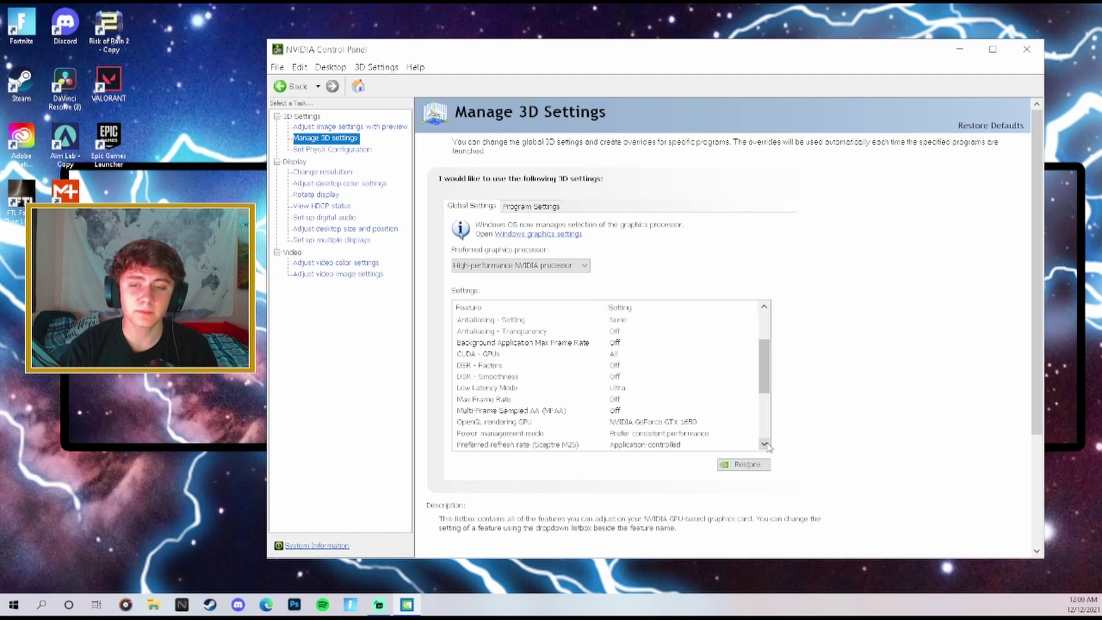
{"action": "left_click", "coordinate": [765, 444]}
{"action": "left_click", "coordinate": [765, 444]}
{"action": "left_click", "coordinate": [764, 444]}
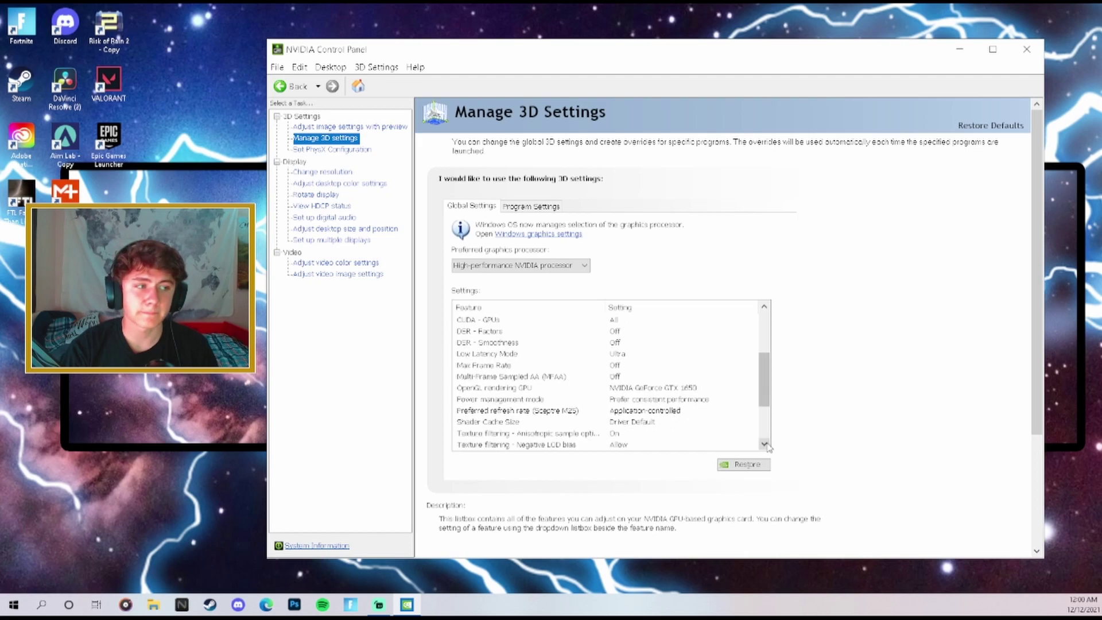
{"action": "left_click", "coordinate": [764, 443]}
{"action": "left_click", "coordinate": [765, 443]}
{"action": "left_click", "coordinate": [766, 444]}
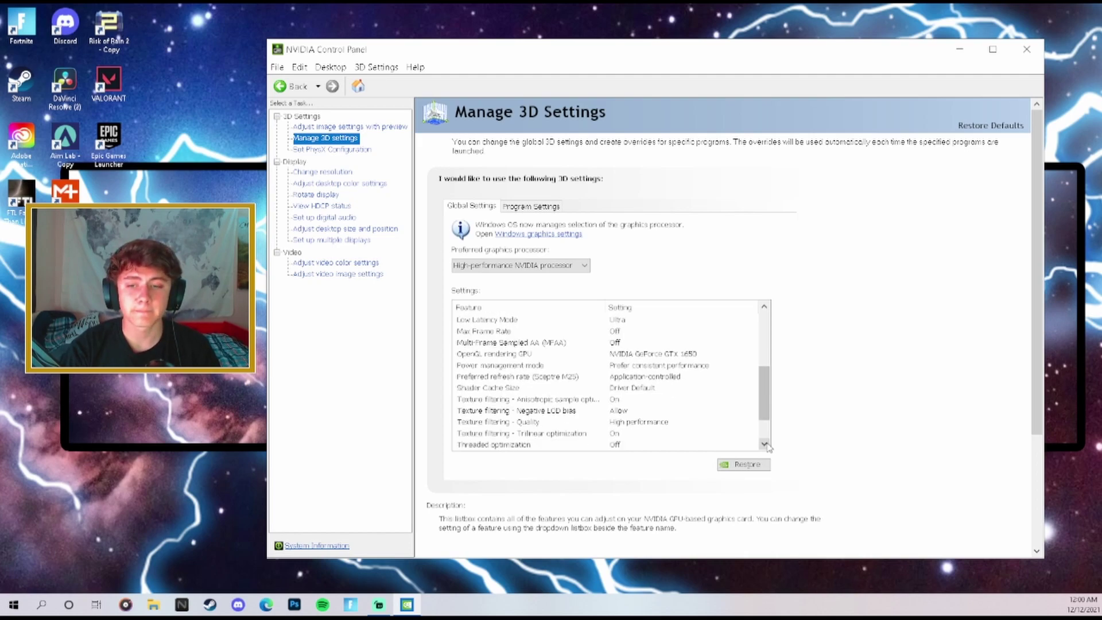
{"action": "left_click", "coordinate": [765, 444]}
{"action": "left_click", "coordinate": [765, 444]}
{"action": "left_click", "coordinate": [765, 444]}
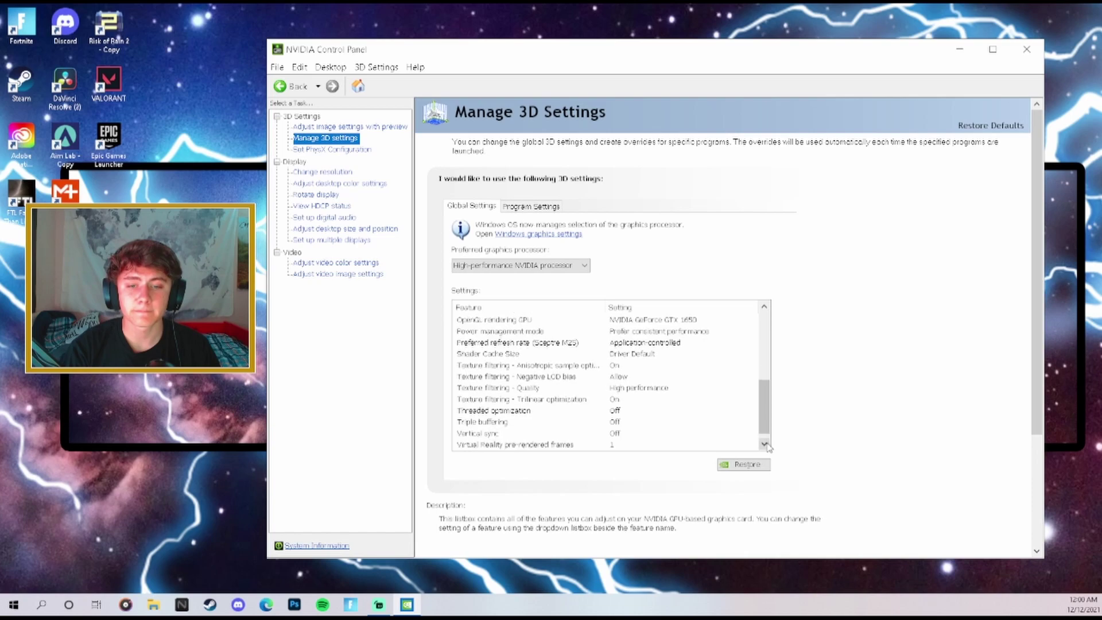
{"action": "left_click", "coordinate": [766, 444]}
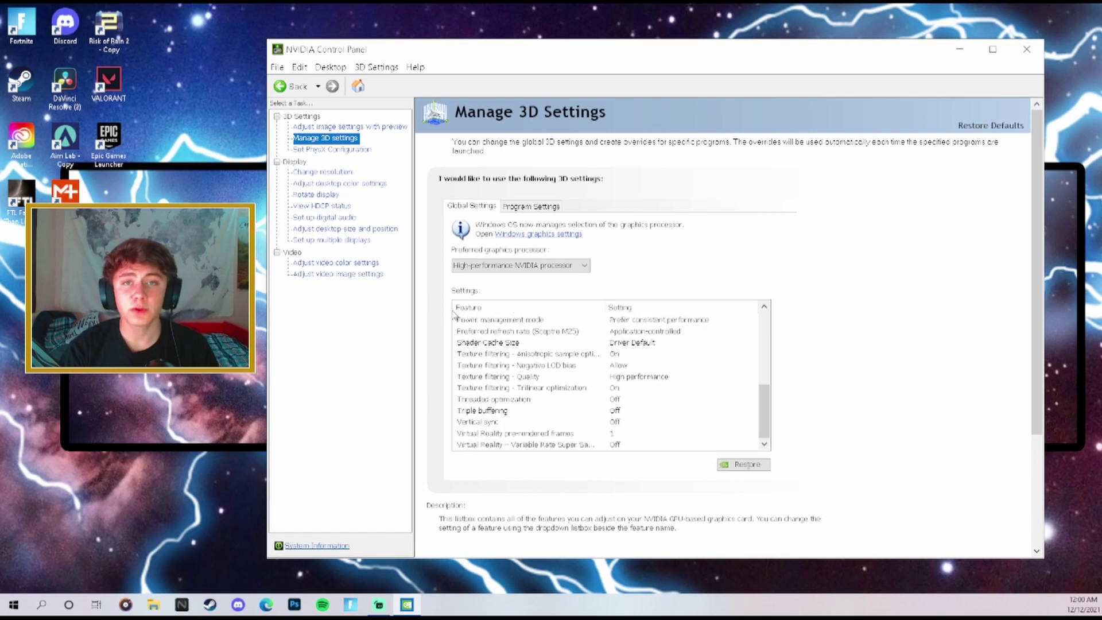
{"action": "mouse_move", "coordinate": [631, 445]}
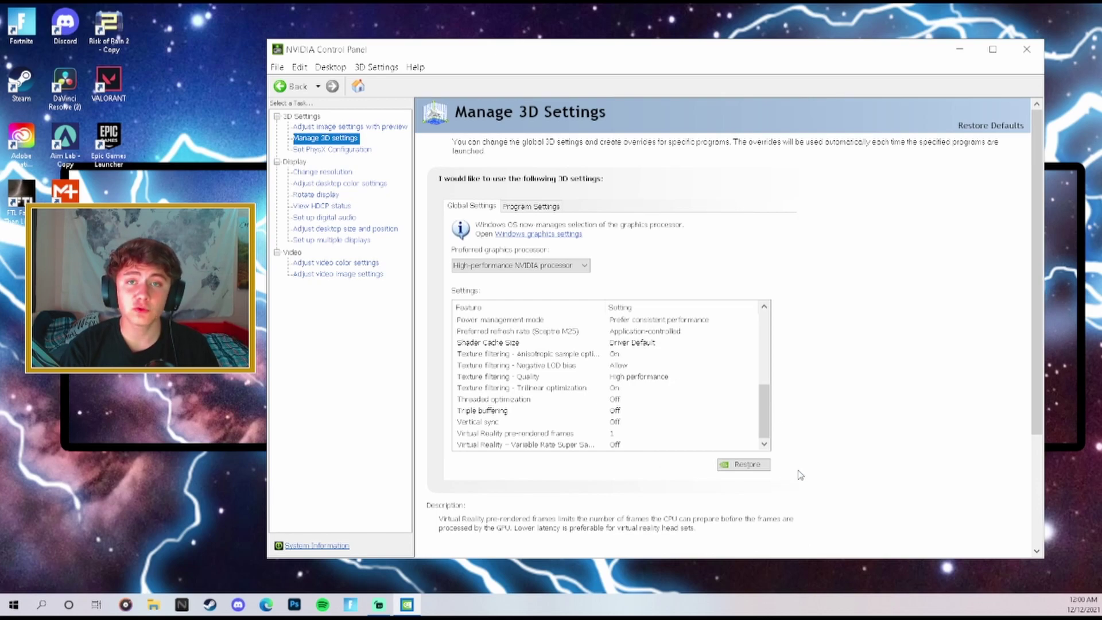
Step: Set the PhysX processor to NVIDIA GeForce GTX 1650
{"action": "left_click", "coordinate": [337, 150]}
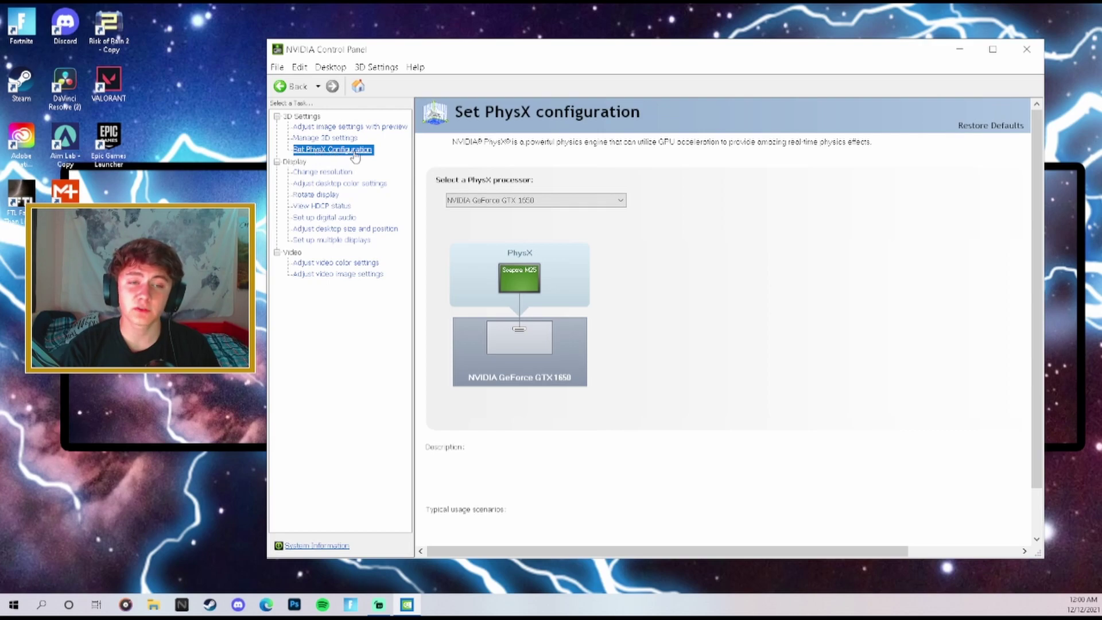
{"action": "left_click", "coordinate": [499, 202]}
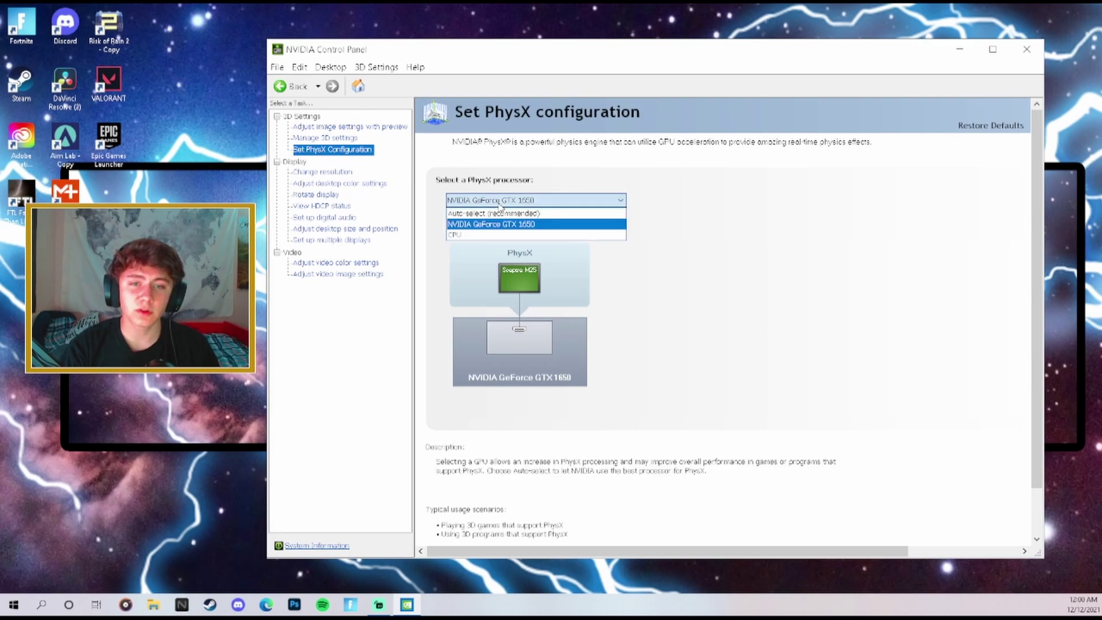
{"action": "left_click", "coordinate": [532, 228]}
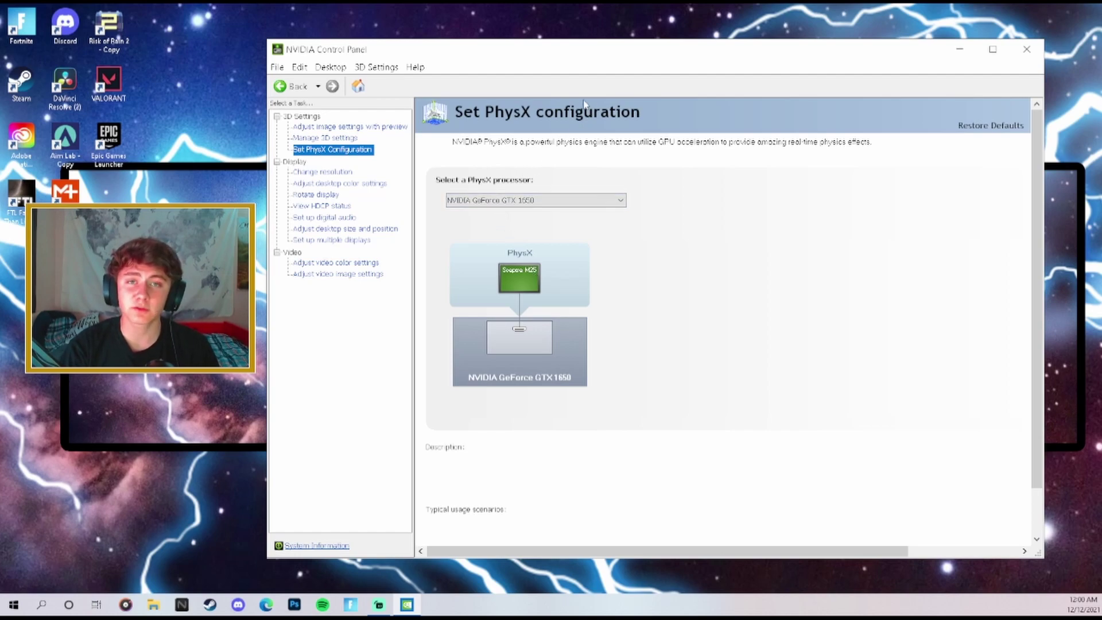
Step: Apply 1920 × 1080 (native) resolution at 165Hz and keep the new display configuration
{"action": "left_click", "coordinate": [313, 172]}
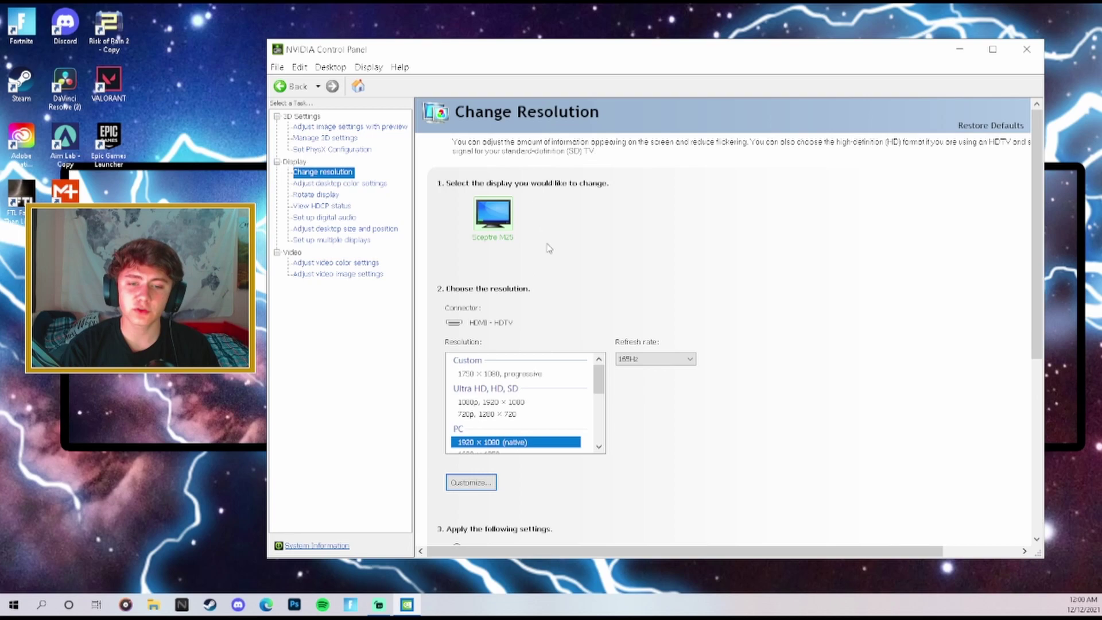
{"action": "scroll", "coordinate": [511, 422], "scroll_direction": "down", "scroll_amount": 2}
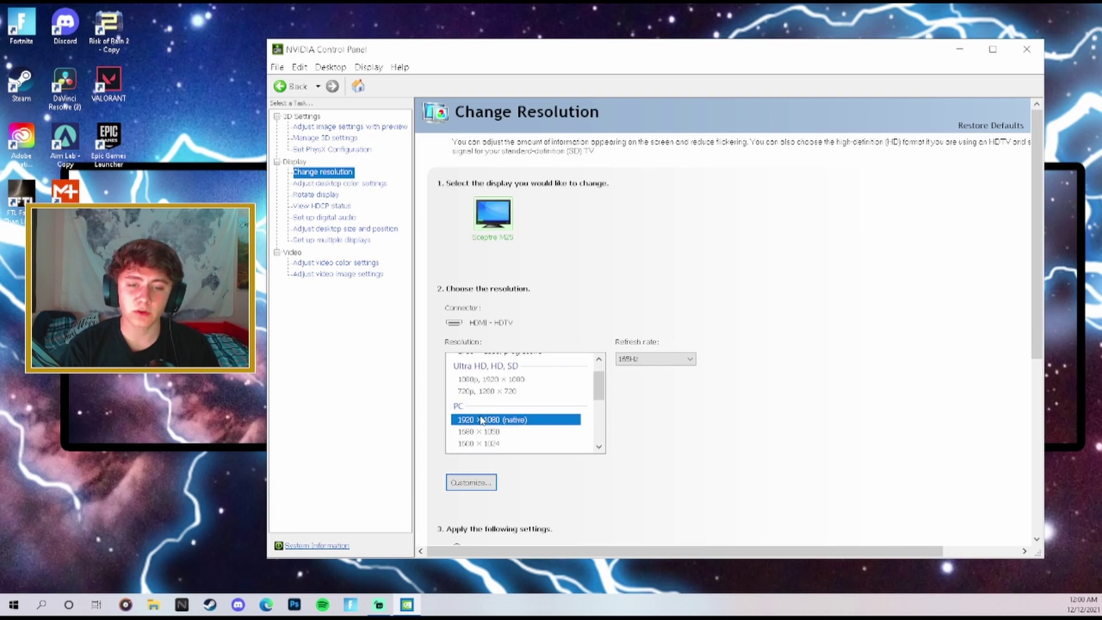
{"action": "left_click", "coordinate": [660, 358]}
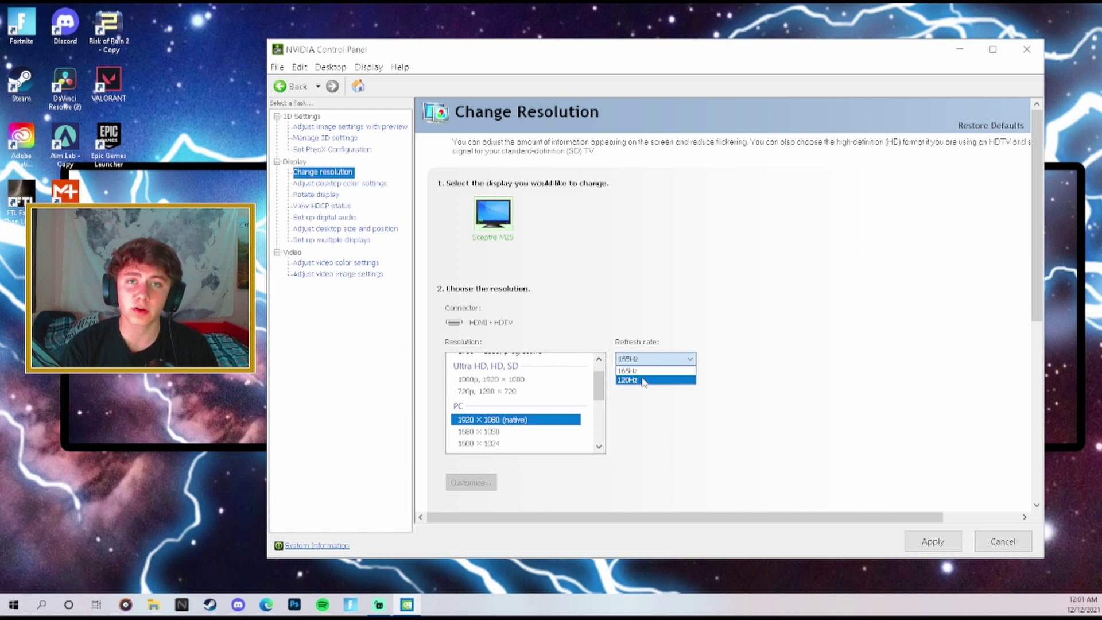
{"action": "left_click", "coordinate": [644, 361]}
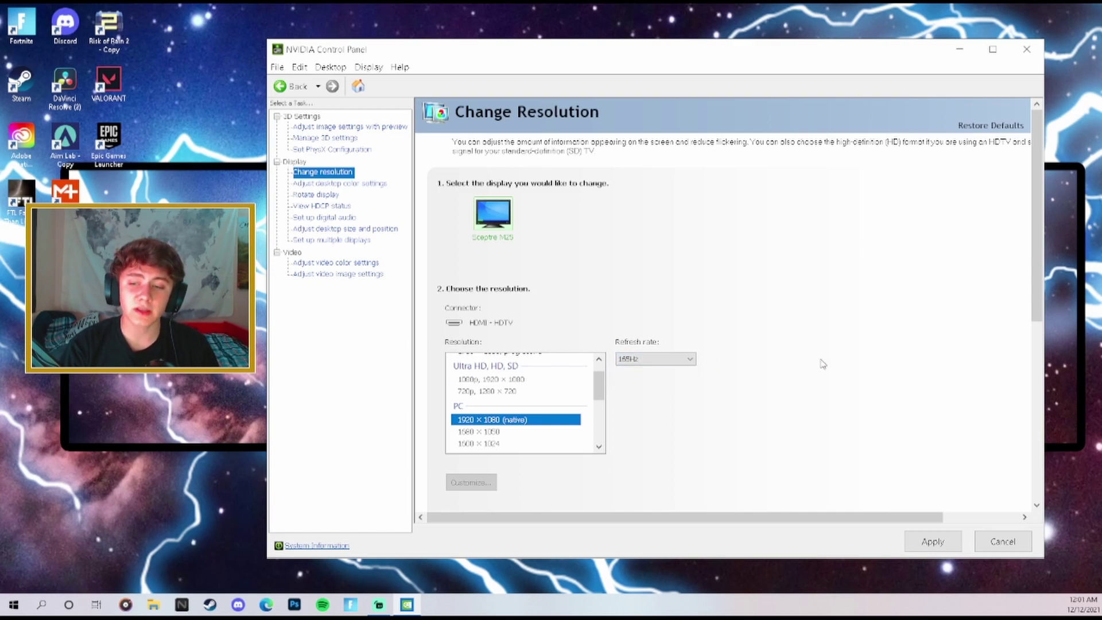
{"action": "left_click", "coordinate": [933, 545]}
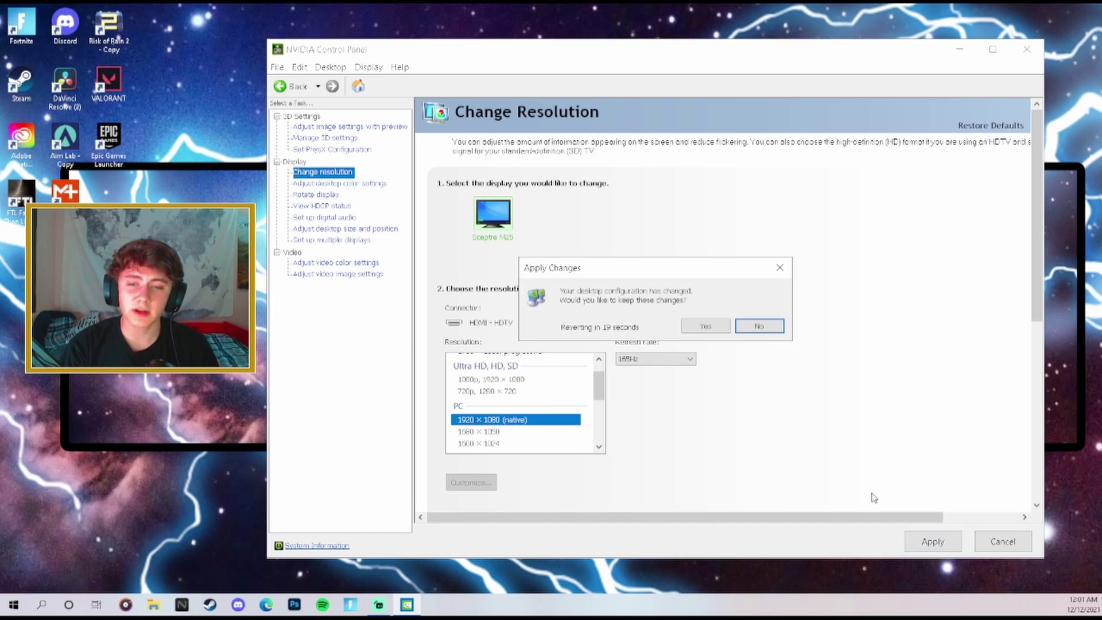
{"action": "left_click", "coordinate": [720, 333]}
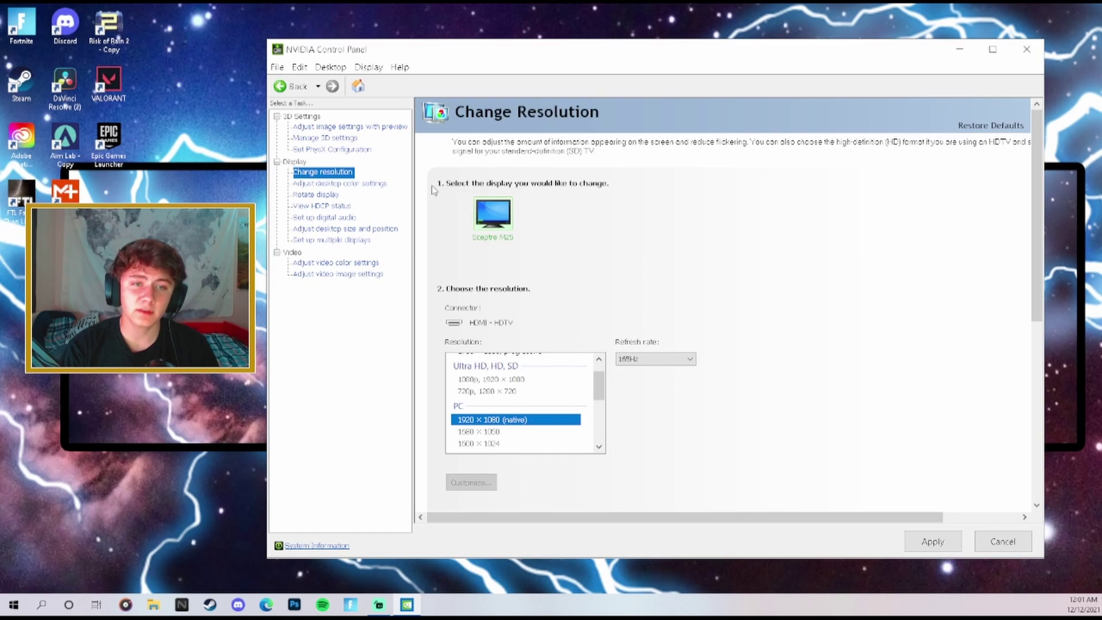
Step: Look through the desktop colour and size/position pages, then open Adjust video image settings
{"action": "left_click", "coordinate": [340, 184]}
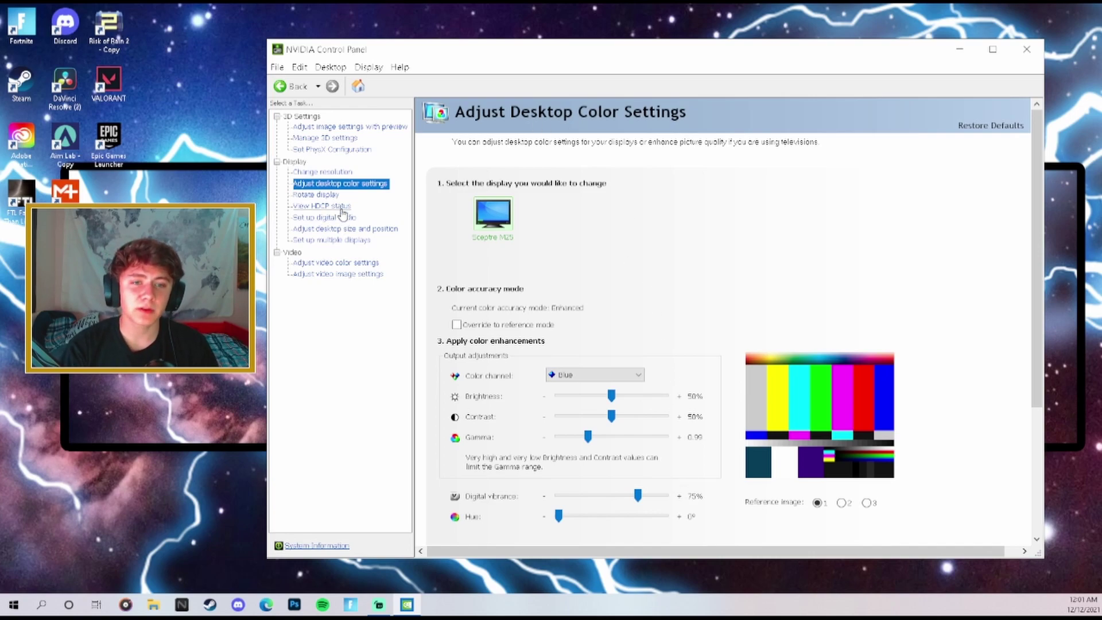
{"action": "left_click", "coordinate": [344, 229]}
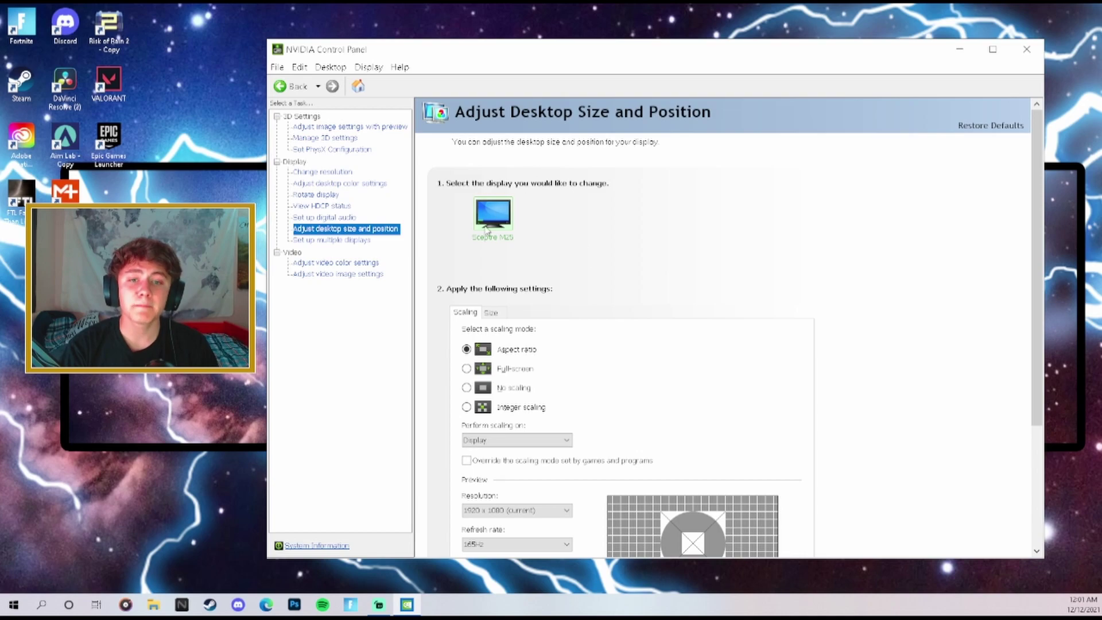
{"action": "scroll", "coordinate": [515, 354], "scroll_direction": "down", "scroll_amount": 1}
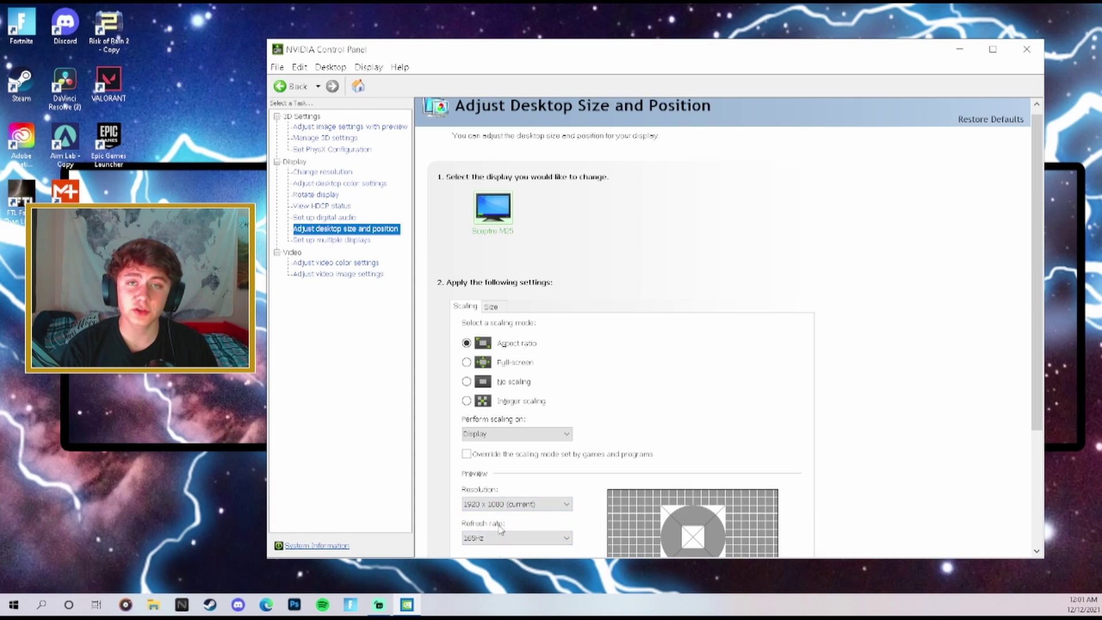
{"action": "scroll", "coordinate": [531, 466], "scroll_direction": "down", "scroll_amount": 1}
{"action": "scroll", "coordinate": [531, 466], "scroll_direction": "down", "scroll_amount": 5}
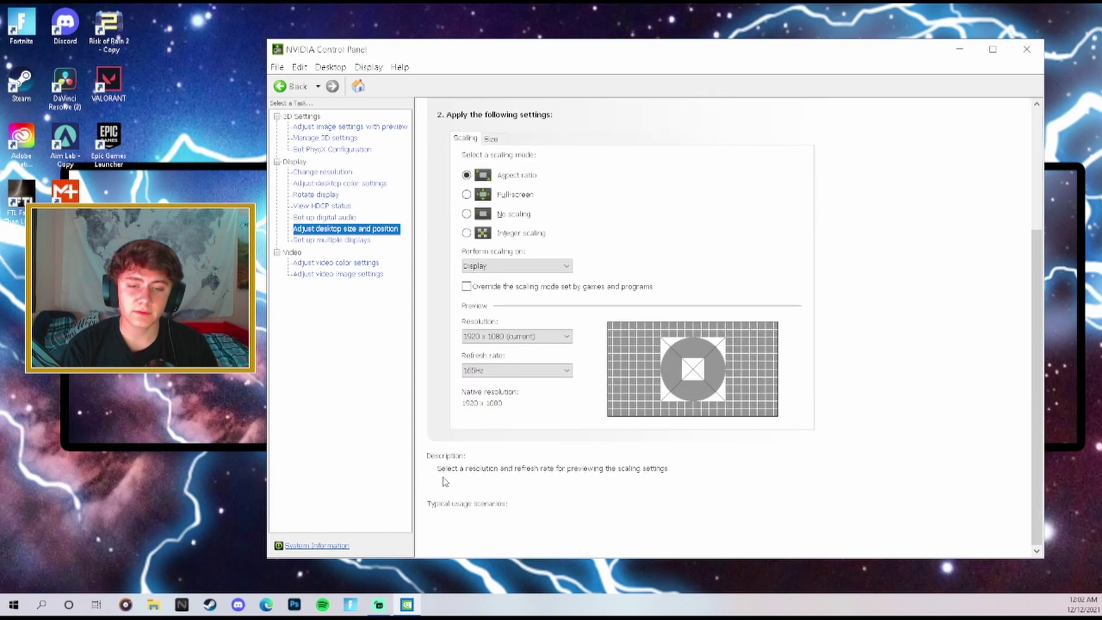
{"action": "scroll", "coordinate": [481, 384], "scroll_direction": "up", "scroll_amount": 3}
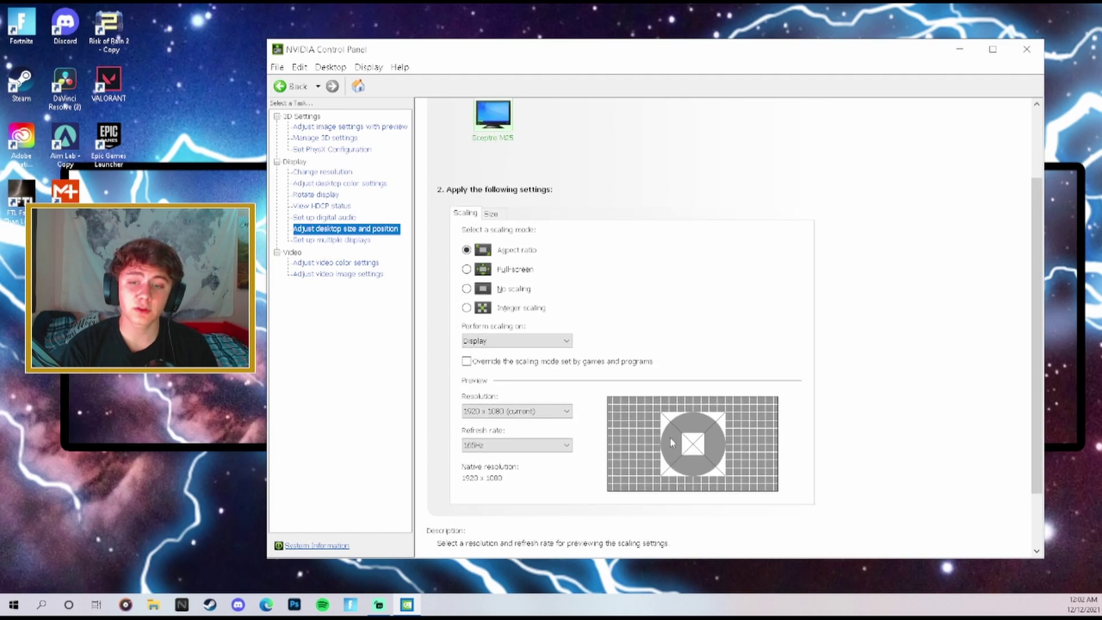
{"action": "left_click", "coordinate": [285, 86]}
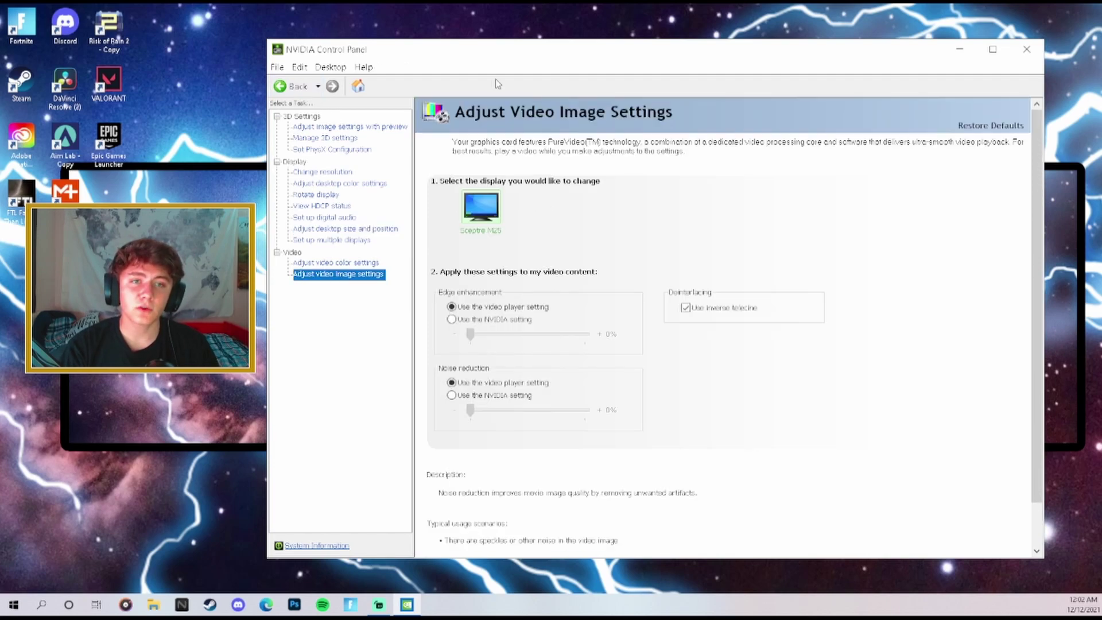
Step: Close the NVIDIA Control Panel and open the main menu from Fortnite's lobby side menu
{"action": "left_click", "coordinate": [1026, 50]}
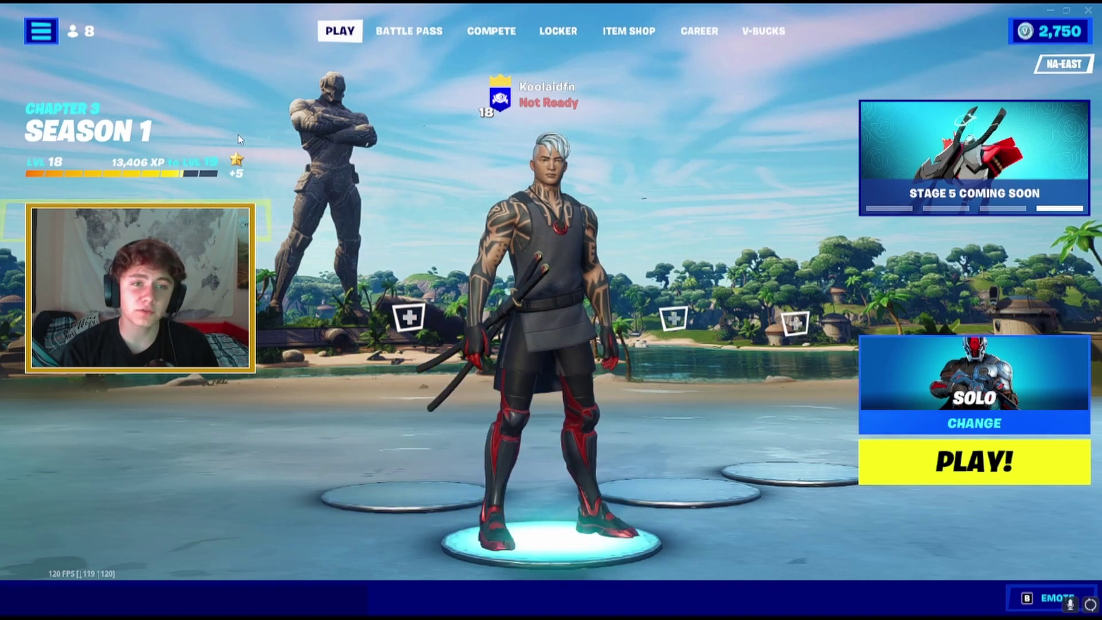
{"action": "left_click", "coordinate": [52, 38]}
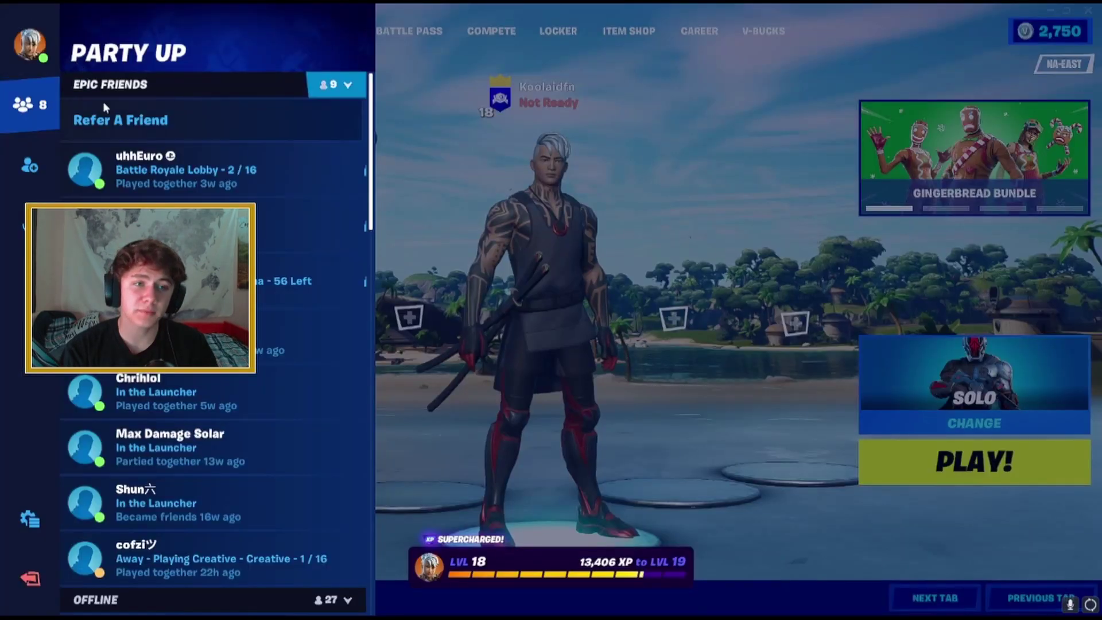
{"action": "left_click", "coordinate": [29, 519]}
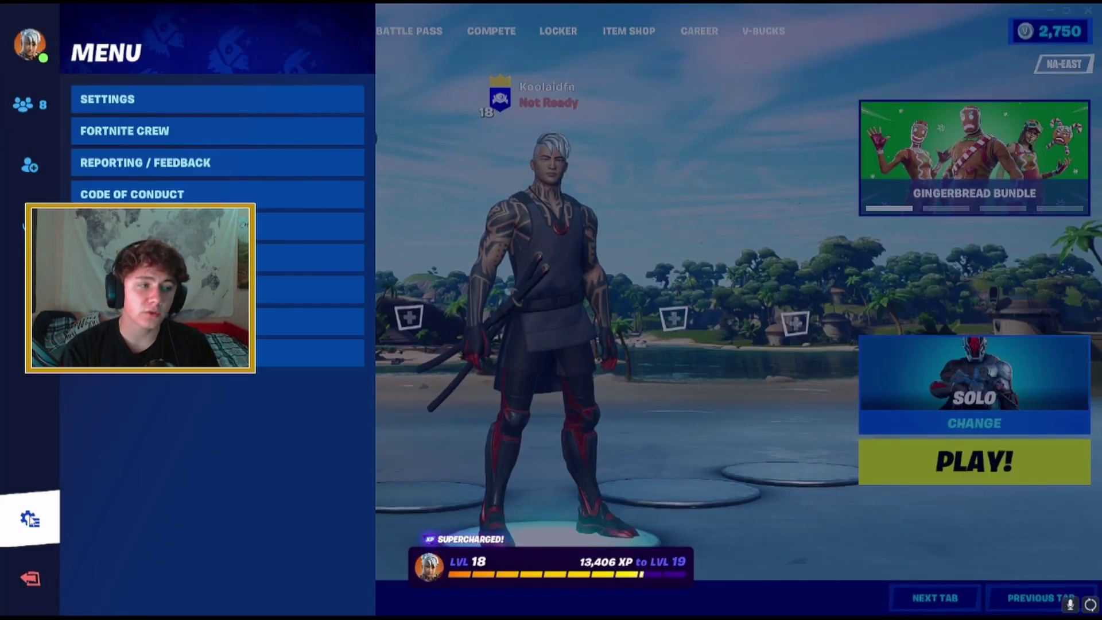
Step: In Fortnite's video settings, try the Protanope, Tritanope and Deuteranope colour-blind modes
{"action": "left_click", "coordinate": [241, 107]}
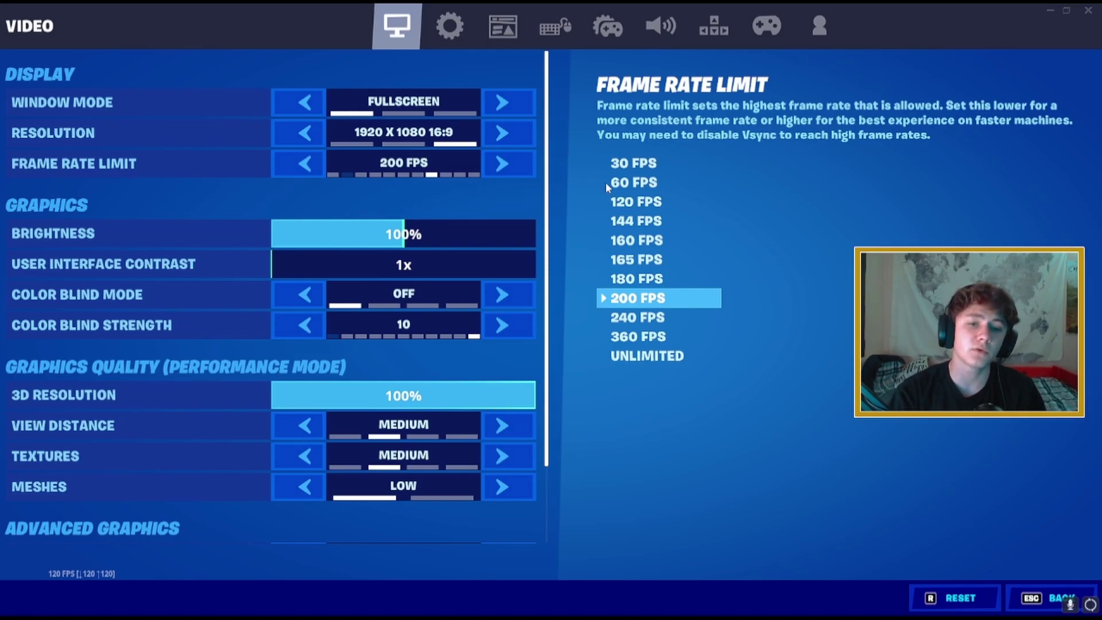
{"action": "scroll", "coordinate": [466, 250], "scroll_direction": "down", "scroll_amount": 2}
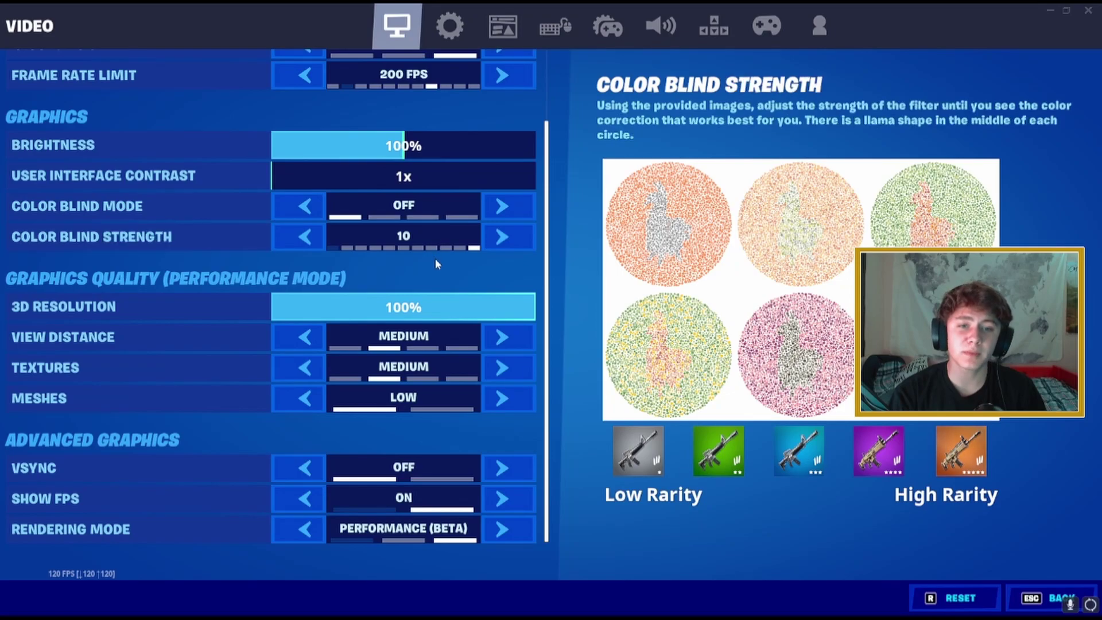
{"action": "left_click", "coordinate": [513, 209]}
{"action": "left_click", "coordinate": [513, 209]}
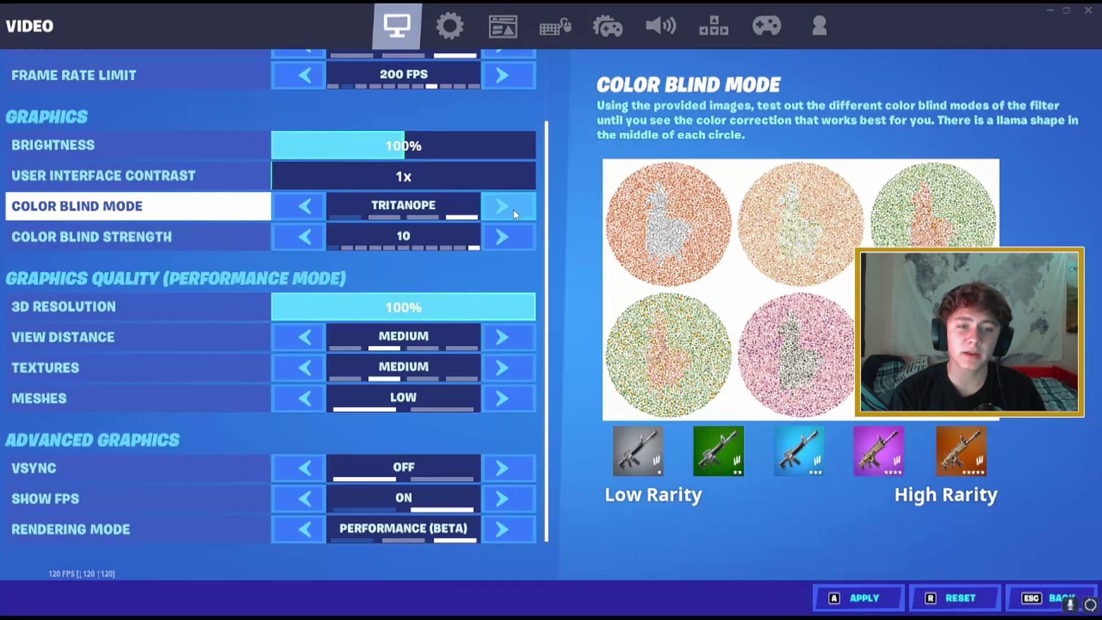
{"action": "left_click", "coordinate": [496, 198]}
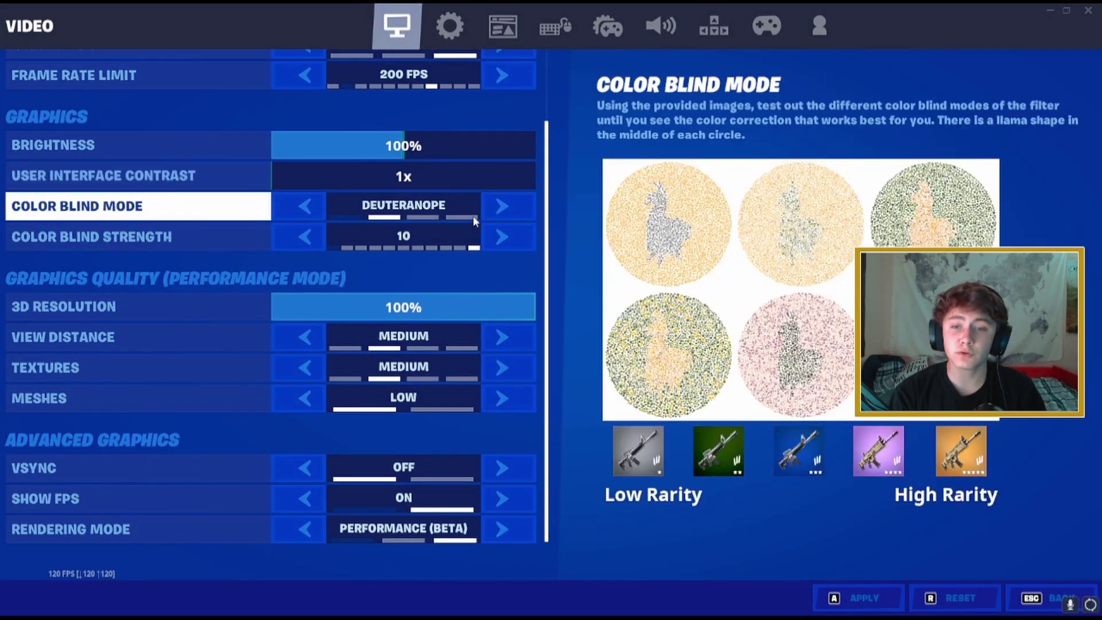
Step: Lower Color Blind Strength from 10 to 5 and settle on Protanope mode
{"action": "left_click", "coordinate": [310, 236]}
{"action": "left_click", "coordinate": [310, 236]}
{"action": "left_click", "coordinate": [310, 236]}
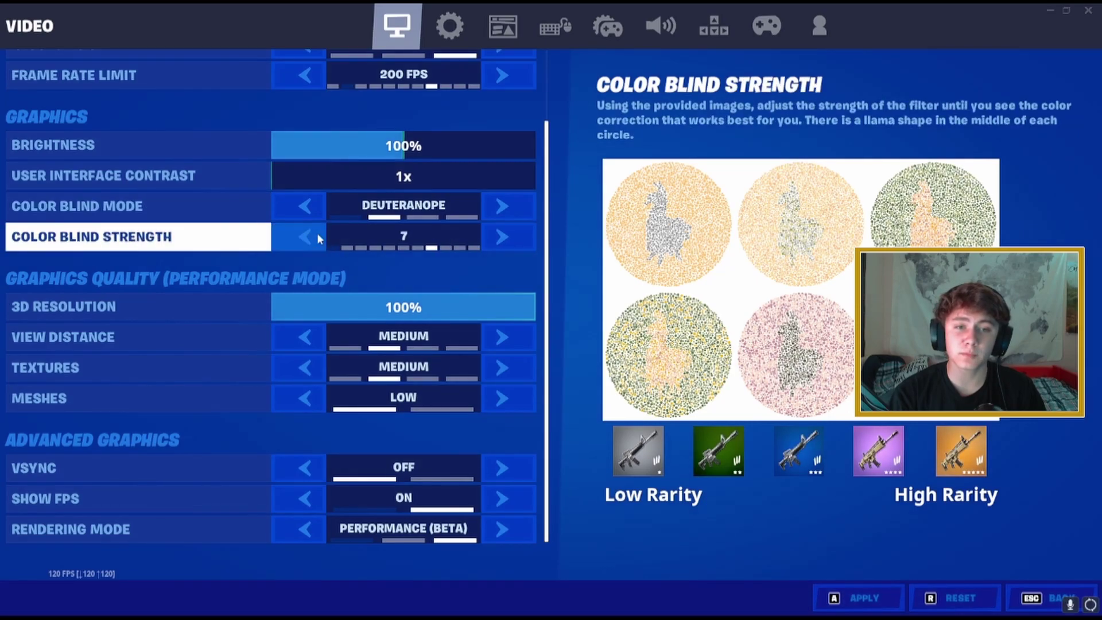
{"action": "left_click", "coordinate": [502, 207]}
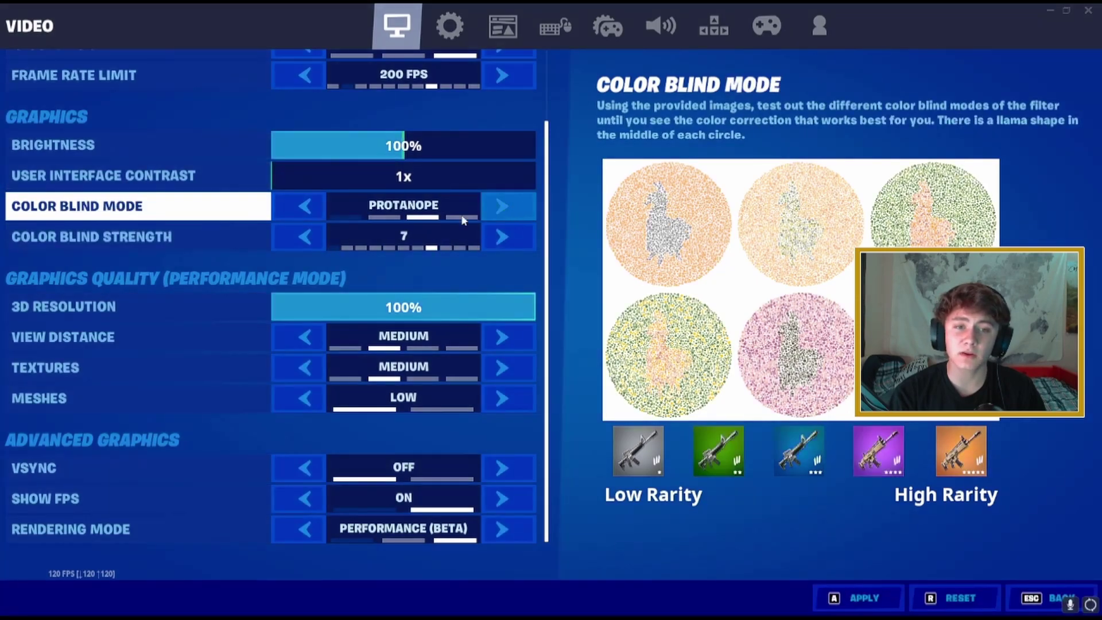
{"action": "left_click", "coordinate": [307, 235]}
{"action": "left_click", "coordinate": [307, 235]}
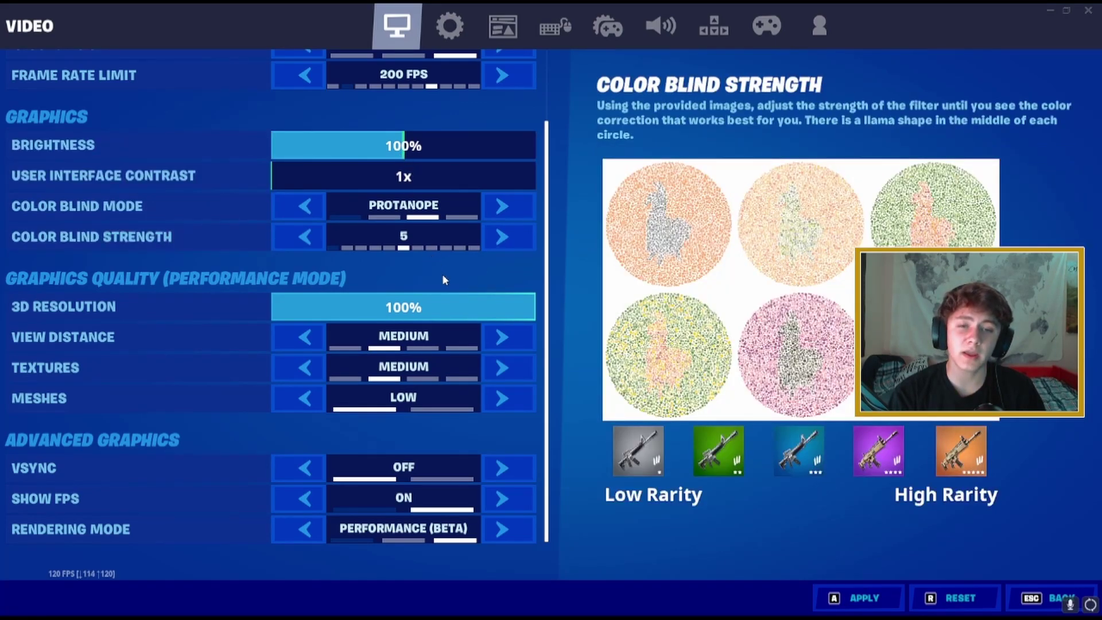
Step: Set Color Blind Mode to Off, apply the video settings and go back to the lobby
{"action": "left_click", "coordinate": [338, 217]}
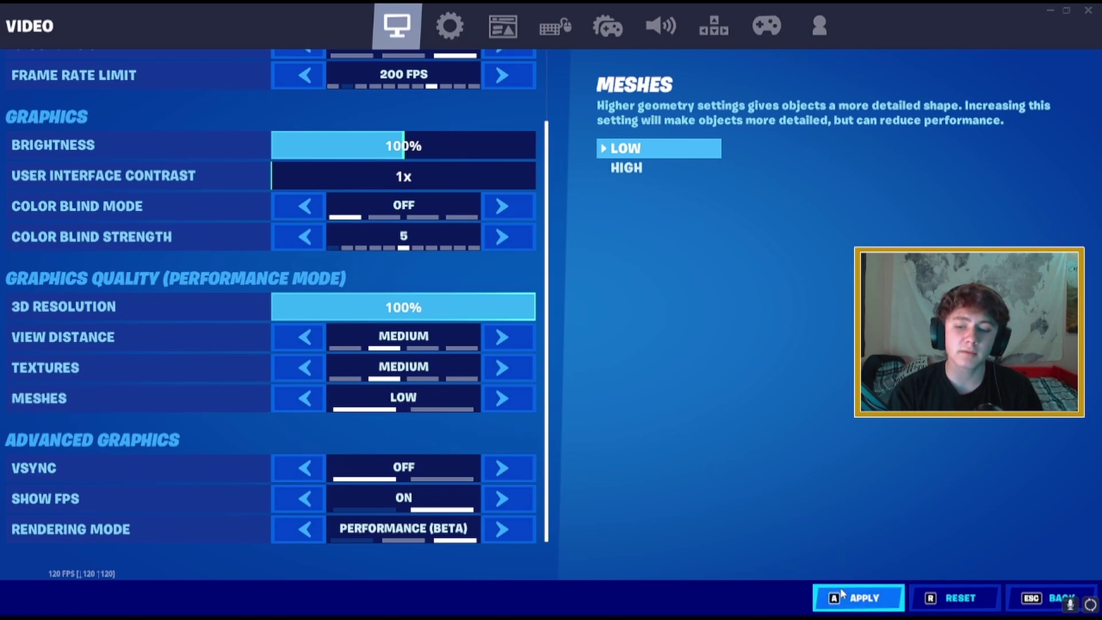
{"action": "left_click", "coordinate": [859, 598]}
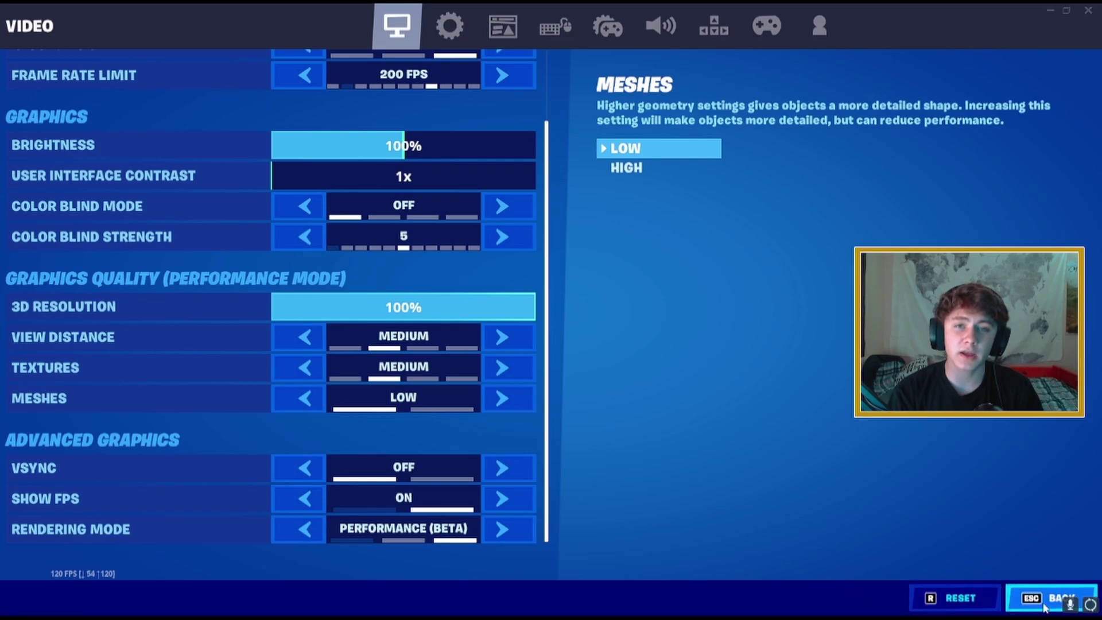
{"action": "left_click", "coordinate": [1043, 604]}
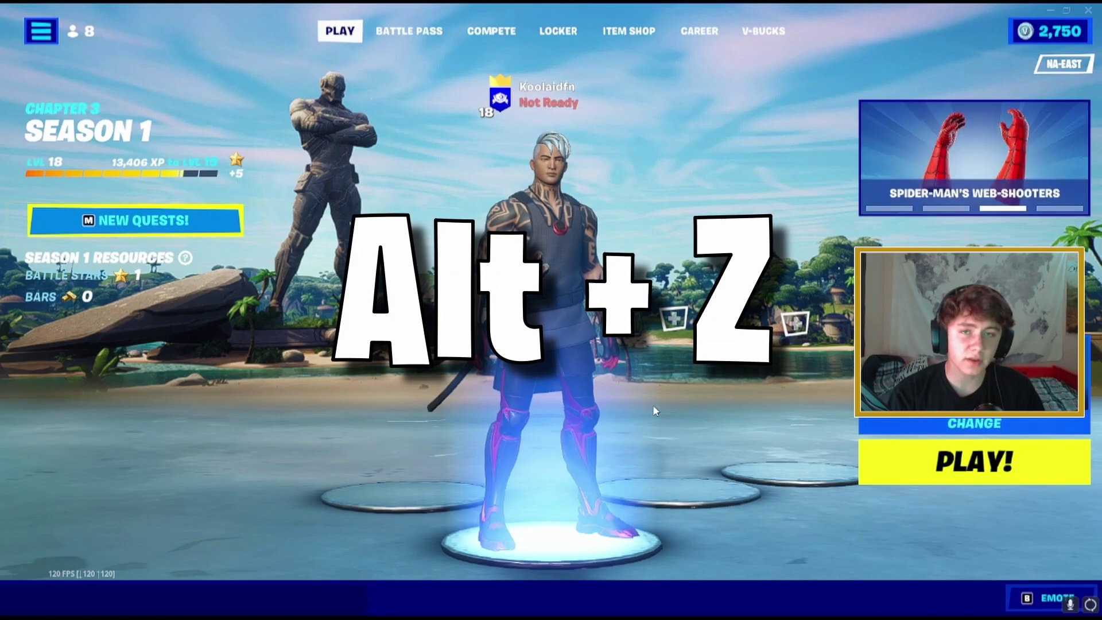
Step: Turn Instant Replay off in the GeForce Experience overlay (Alt+Z)
{"action": "key", "text": "alt+z"}
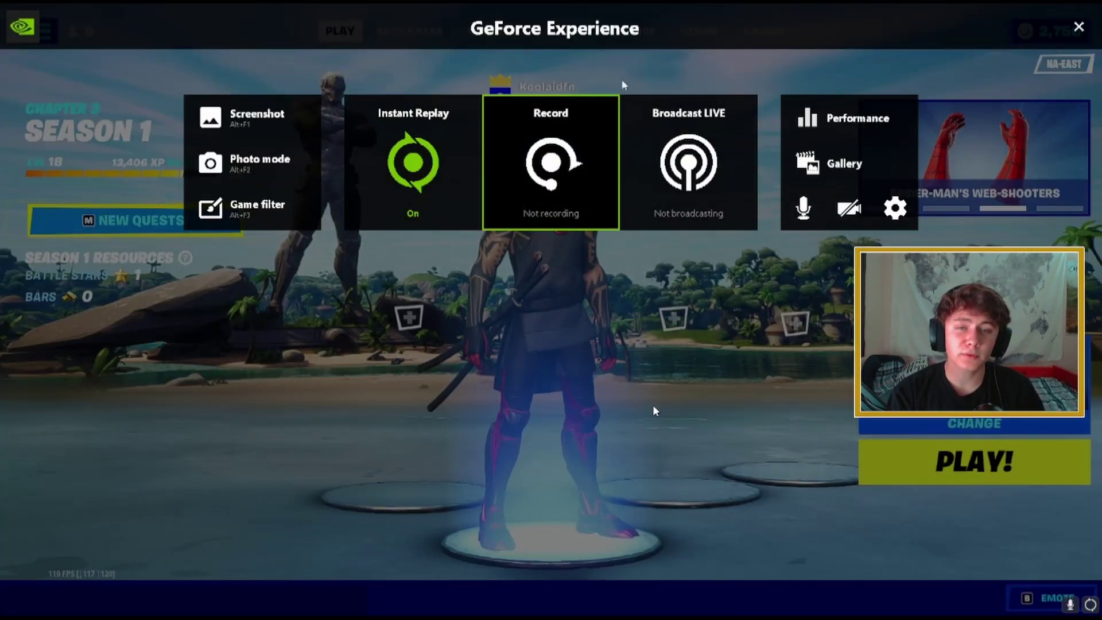
{"action": "left_click", "coordinate": [424, 208]}
{"action": "left_click", "coordinate": [442, 243]}
{"action": "left_click", "coordinate": [421, 204]}
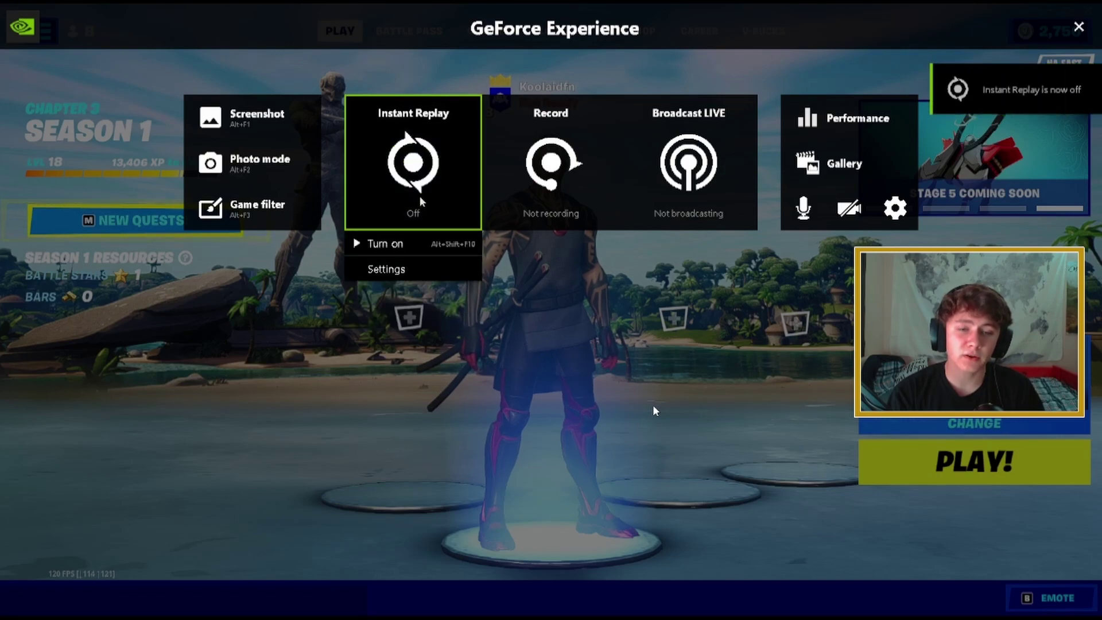
Step: Keep Instant Replay capture settings at 1080p HD resolution and 60 FPS
{"action": "left_click", "coordinate": [402, 270]}
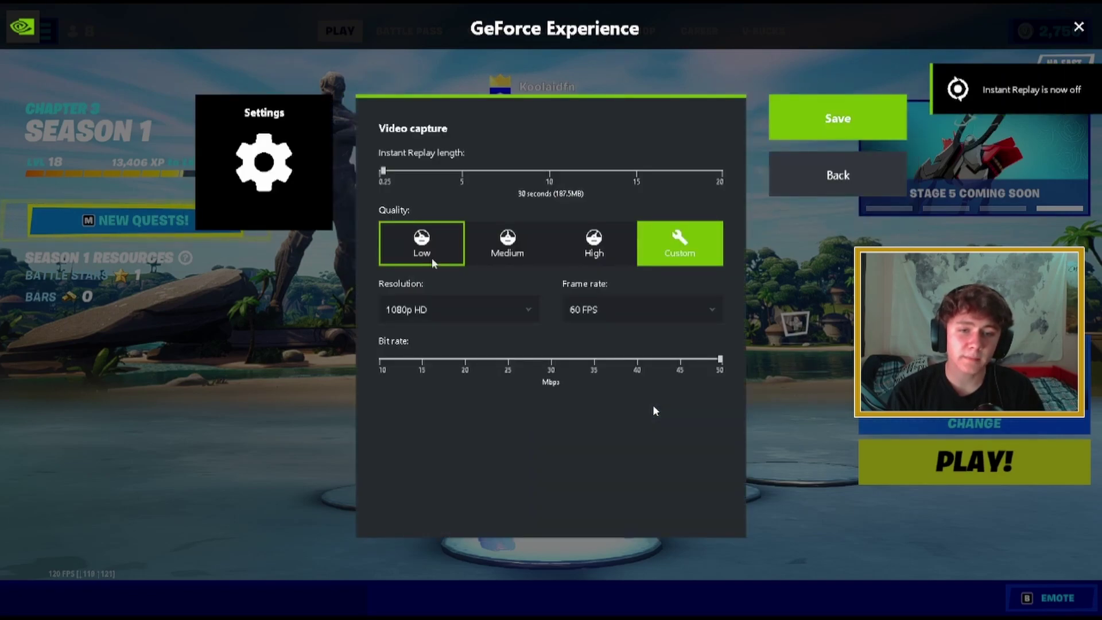
{"action": "left_click", "coordinate": [433, 315]}
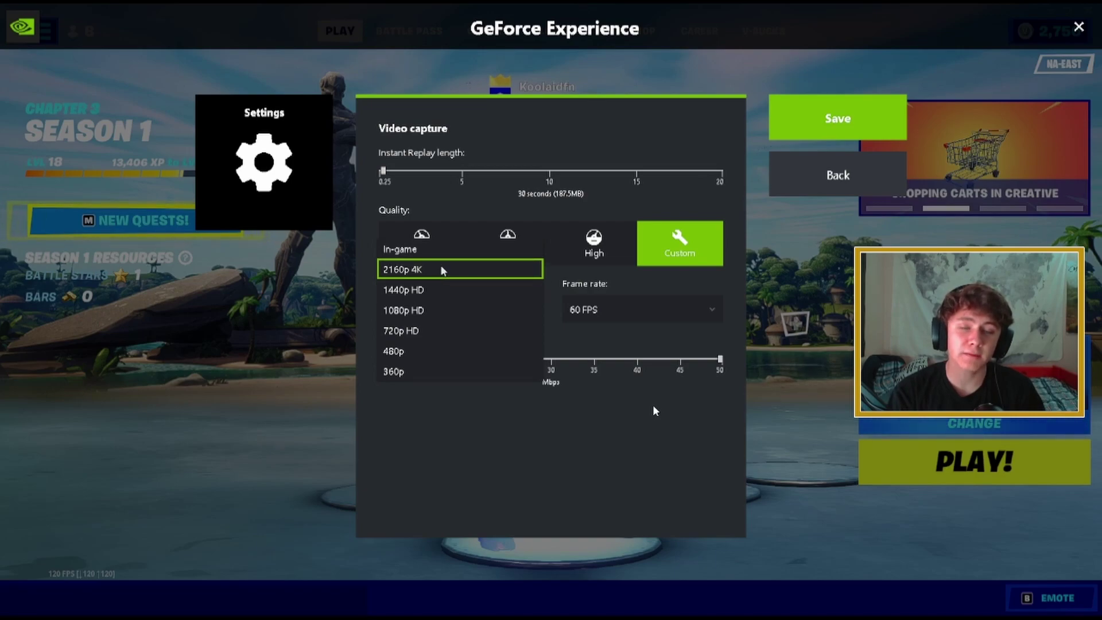
{"action": "left_click", "coordinate": [428, 311]}
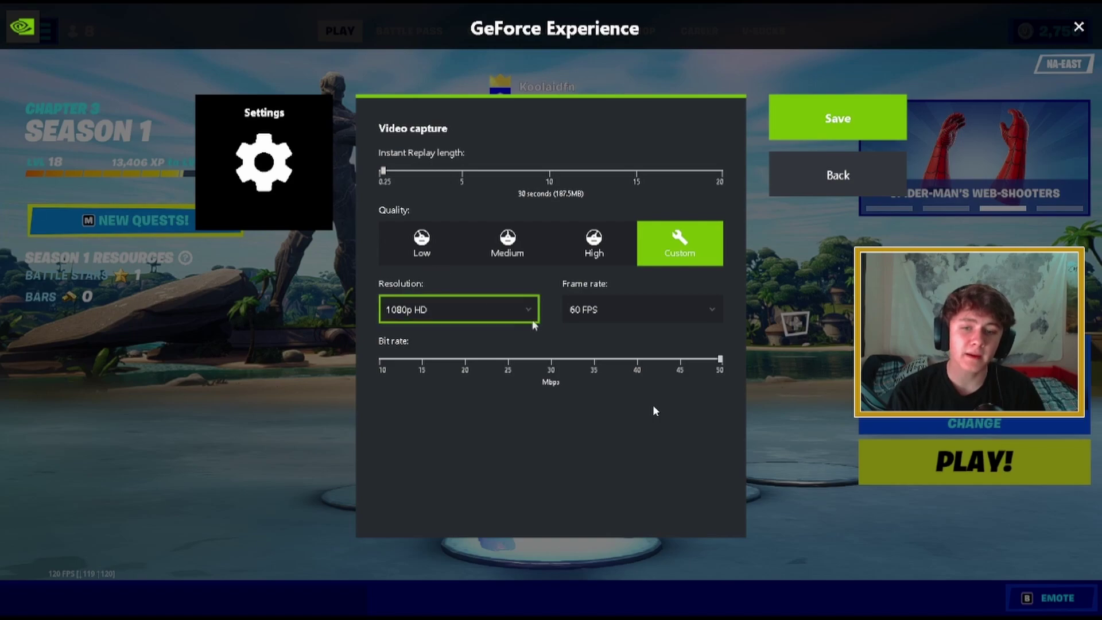
{"action": "left_click", "coordinate": [591, 310]}
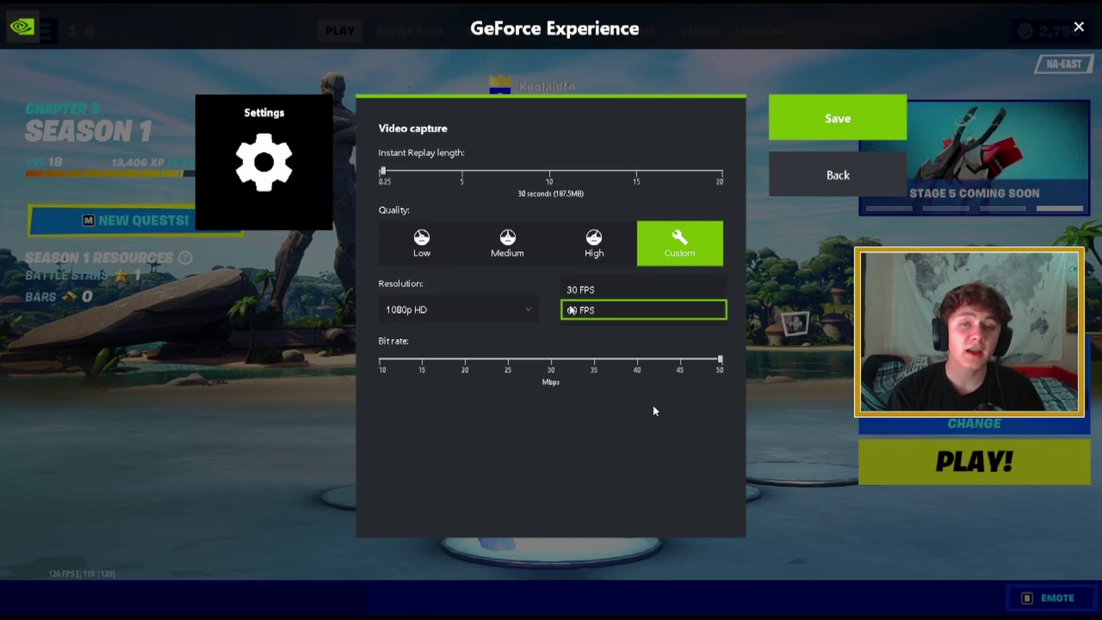
{"action": "left_click", "coordinate": [599, 312]}
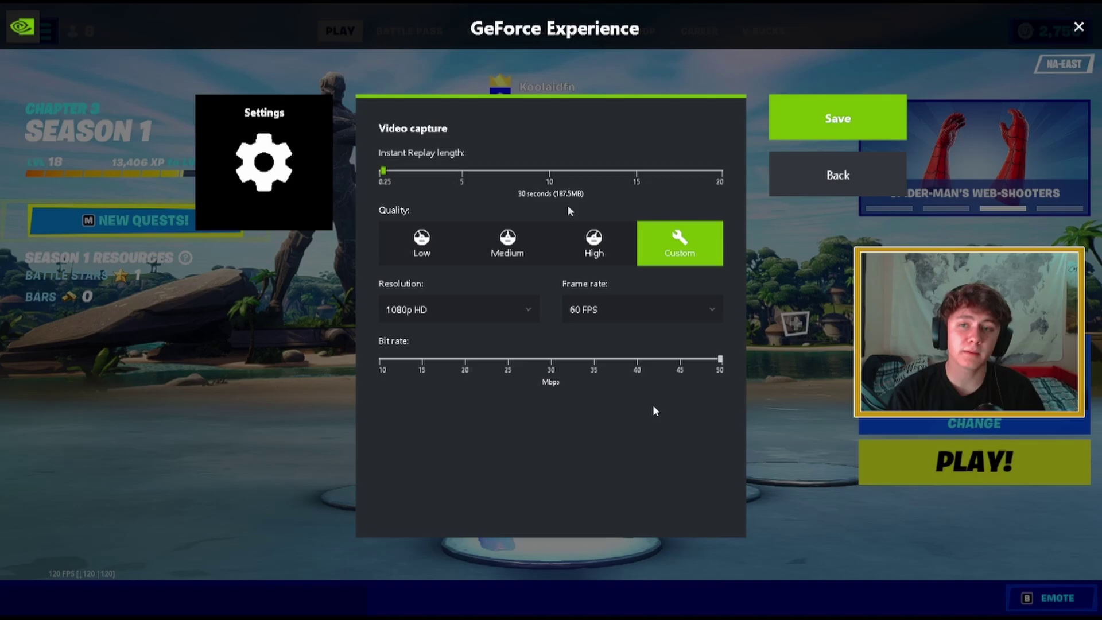
Step: Save the Instant Replay capture settings and switch Instant Replay back on
{"action": "left_click", "coordinate": [800, 109]}
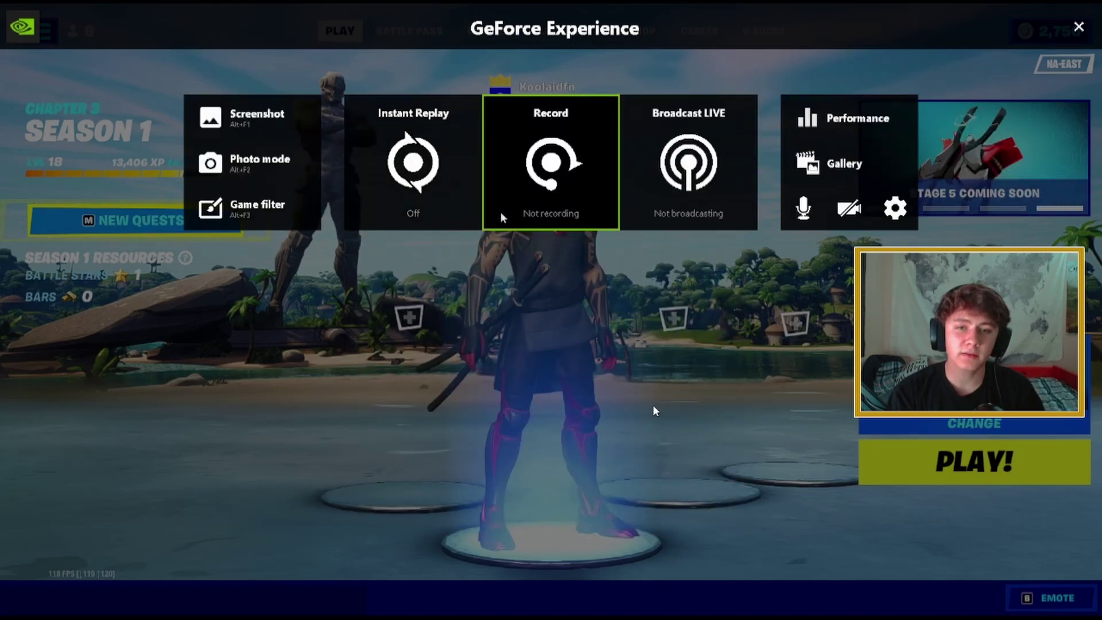
{"action": "left_click", "coordinate": [427, 224]}
{"action": "left_click", "coordinate": [396, 243]}
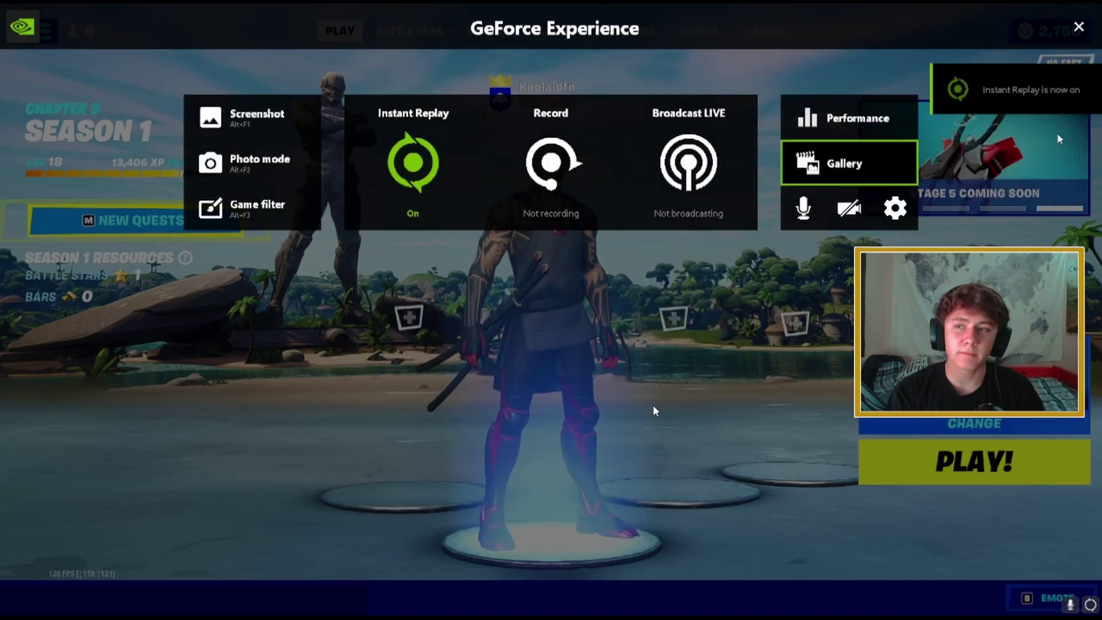